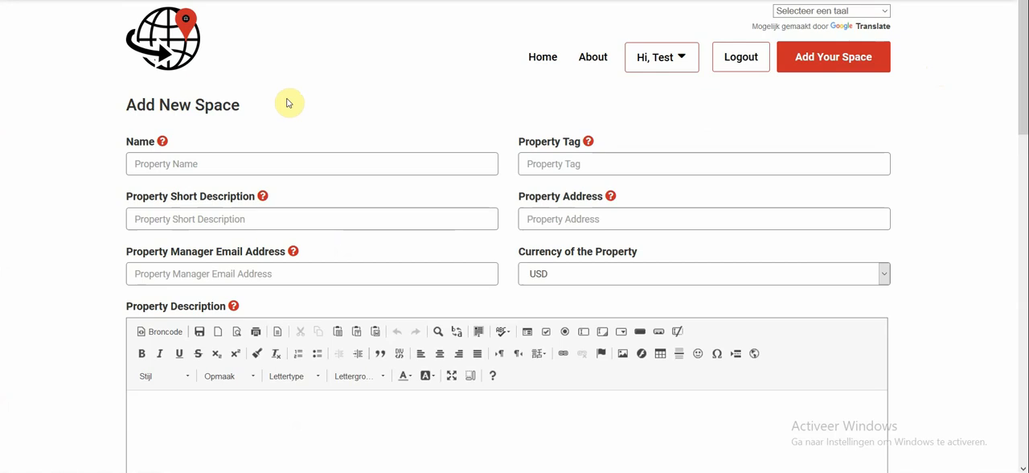
Step: Set the new space's property name to "Testing coworkingspaces"
{"action": "scroll", "coordinate": [290, 101], "scroll_direction": "down", "scroll_amount": 1}
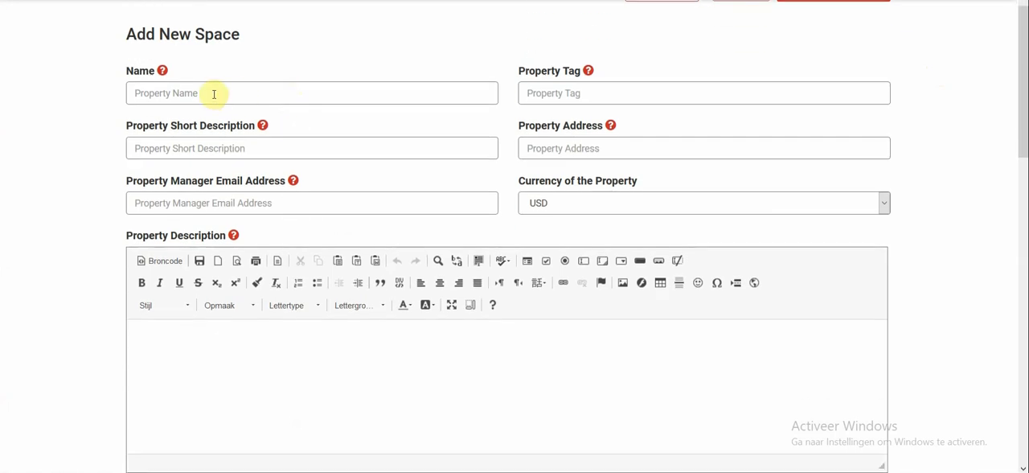
{"action": "mouse_move", "coordinate": [161, 72]}
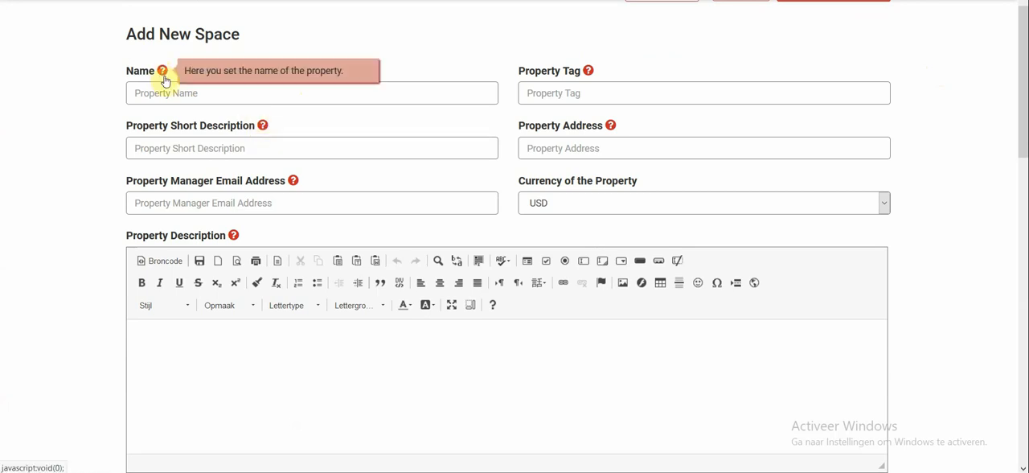
{"action": "mouse_move", "coordinate": [261, 128]}
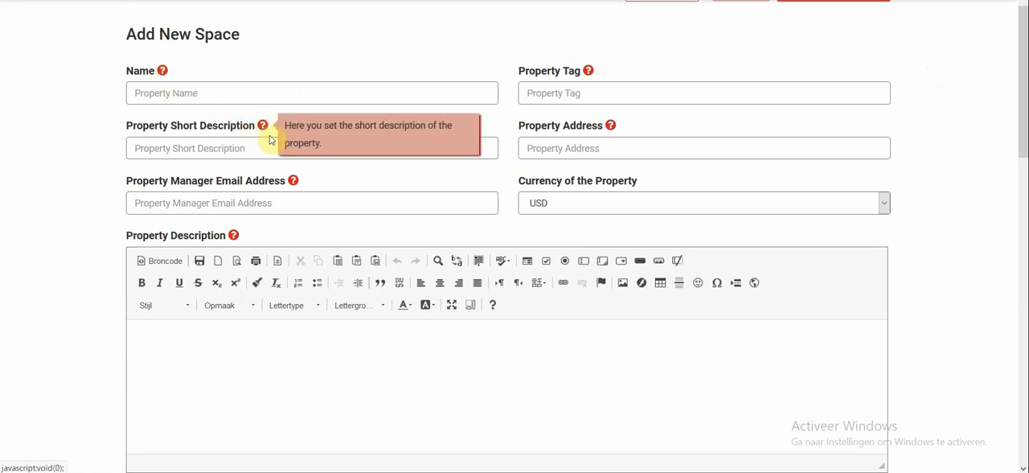
{"action": "left_click", "coordinate": [192, 95]}
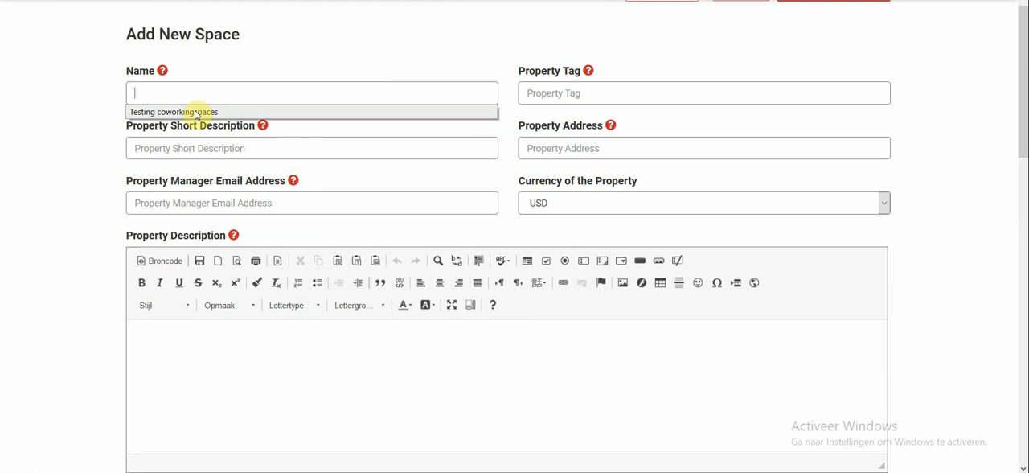
{"action": "left_click", "coordinate": [199, 112]}
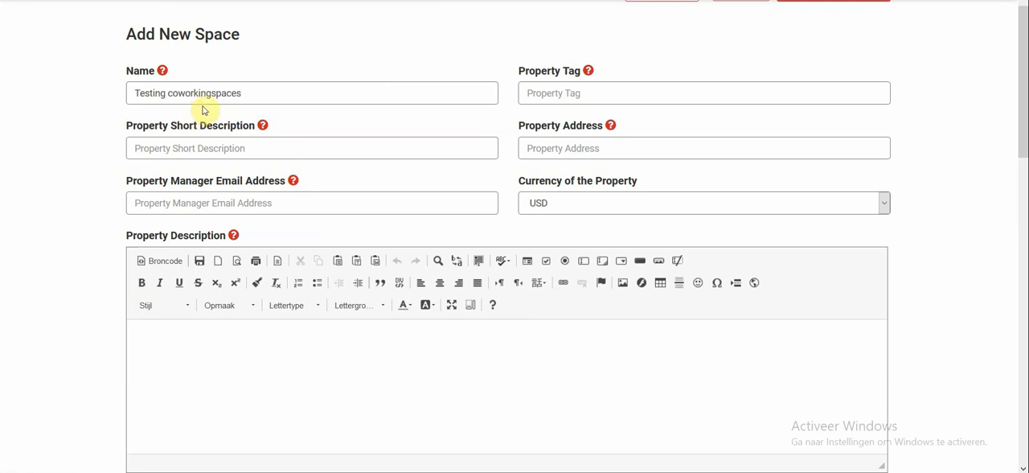
Step: Set the short description to "It a fabulous space for coworking" and fill in the property manager's e-mail address
{"action": "left_click", "coordinate": [251, 148]}
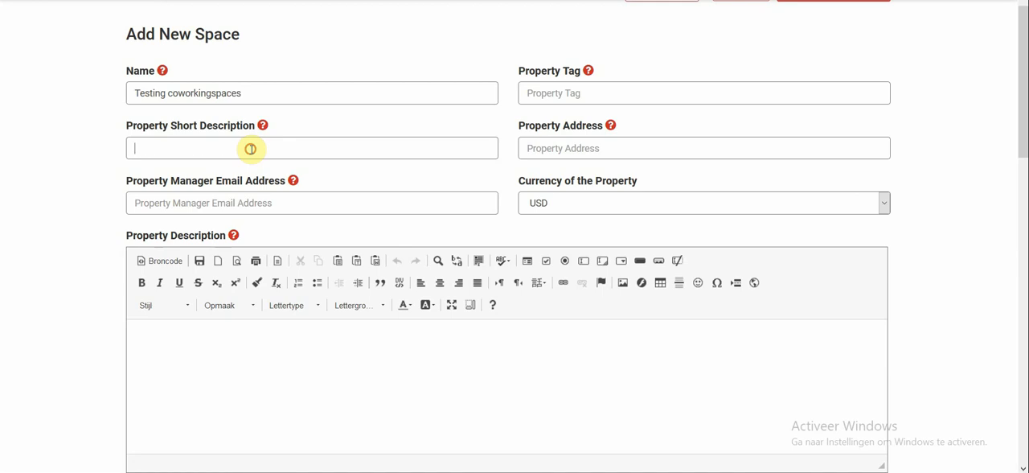
{"action": "left_click", "coordinate": [245, 167]}
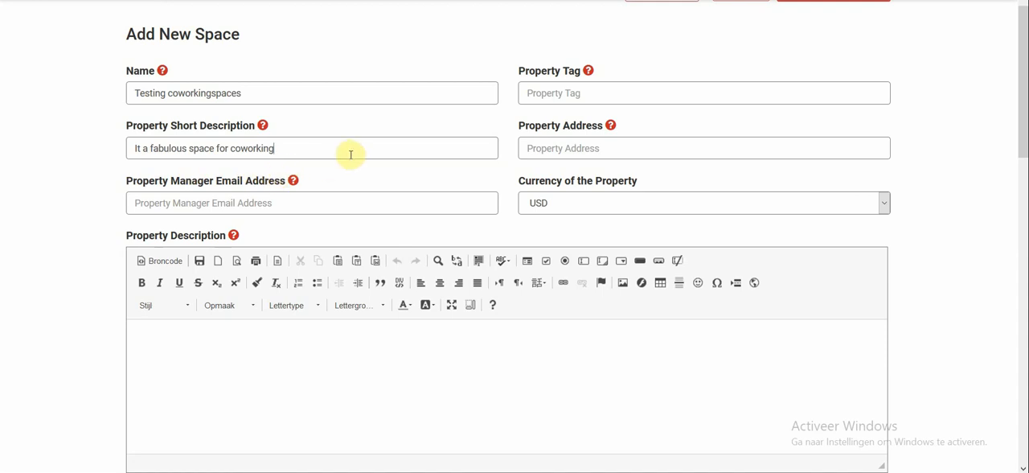
{"action": "scroll", "coordinate": [352, 152], "scroll_direction": "down", "scroll_amount": 1}
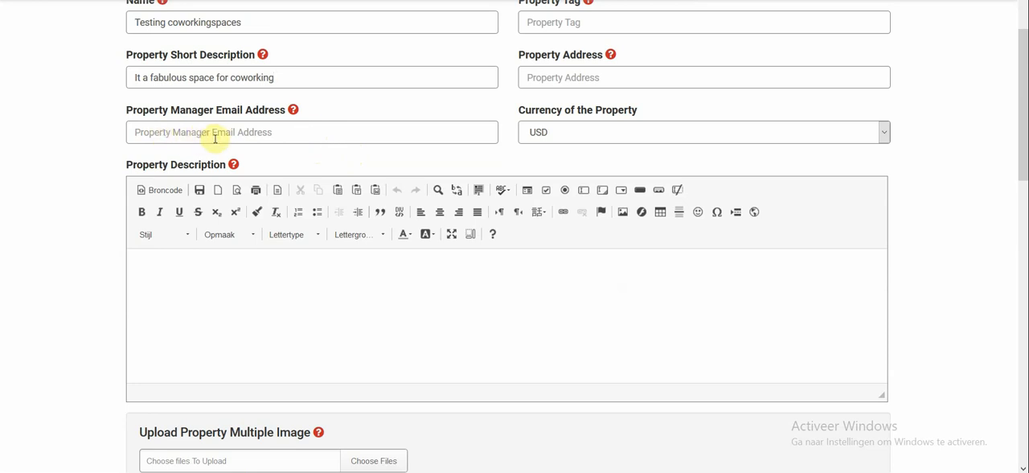
{"action": "left_click", "coordinate": [287, 134]}
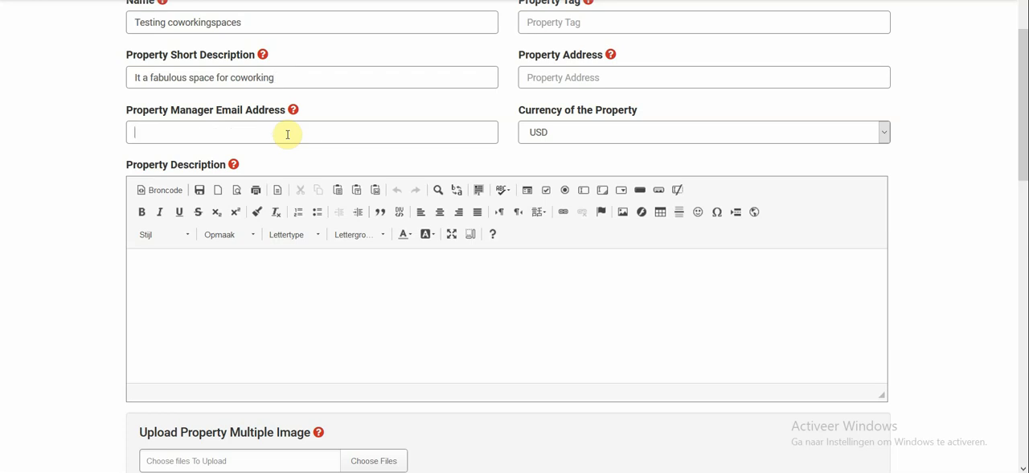
{"action": "left_click", "coordinate": [287, 133]}
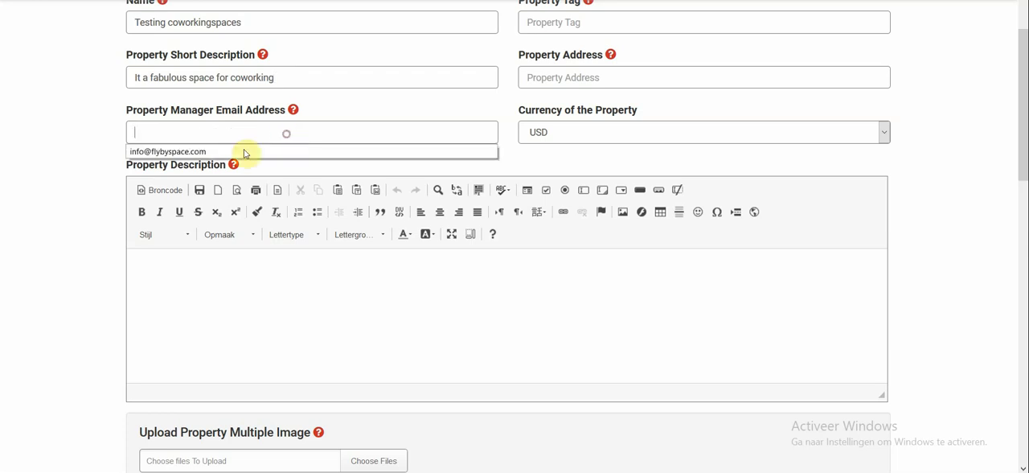
{"action": "left_click", "coordinate": [196, 151]}
Step: Set the property tag to "#coworking #cowork"
{"action": "scroll", "coordinate": [530, 154], "scroll_direction": "up", "scroll_amount": 1}
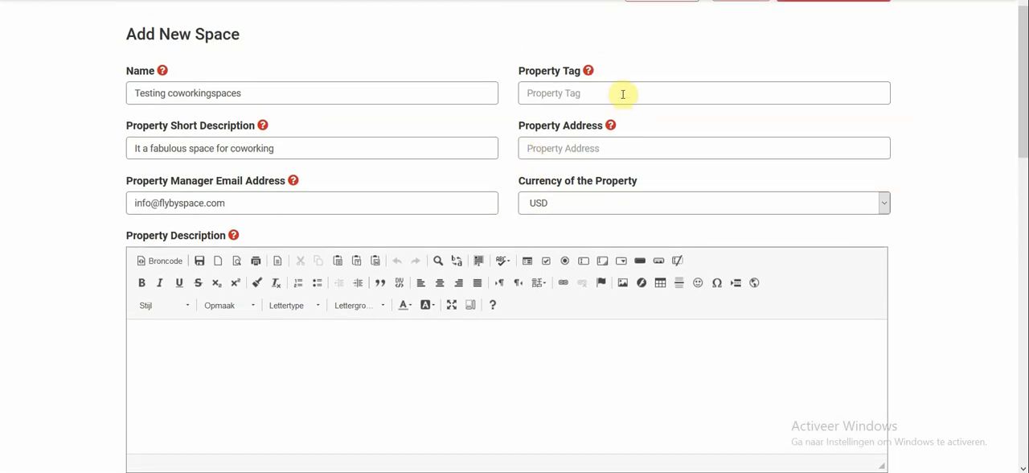
{"action": "left_click", "coordinate": [623, 95]}
{"action": "left_click", "coordinate": [623, 95]}
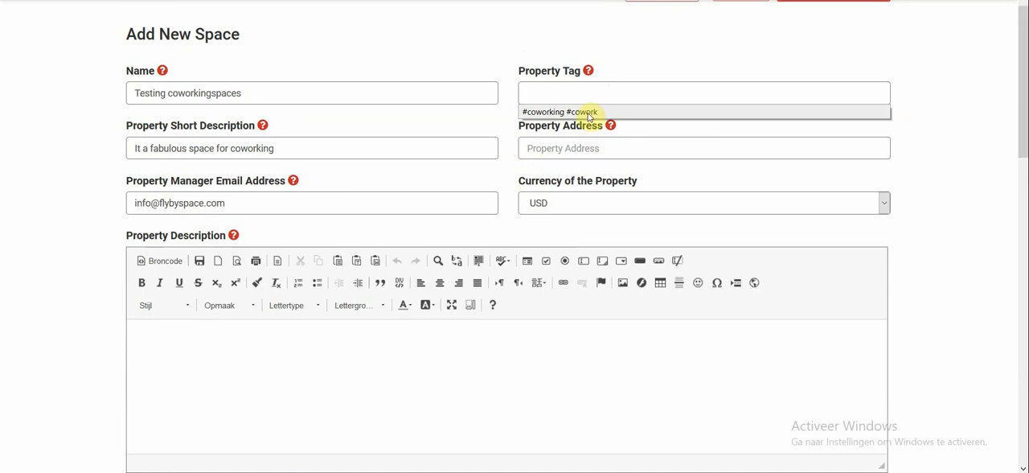
{"action": "left_click", "coordinate": [541, 115]}
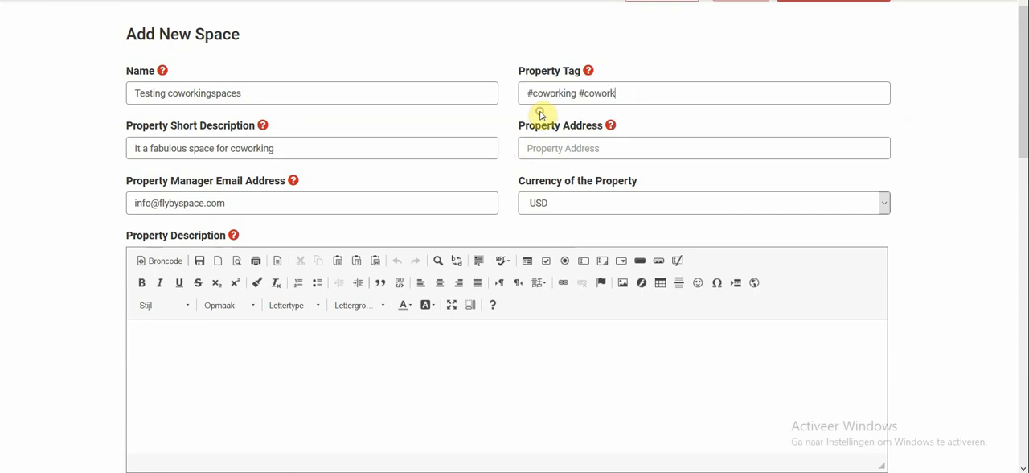
Step: Enter the property's street and house number and accept the first suggested full address
{"action": "left_click", "coordinate": [580, 149]}
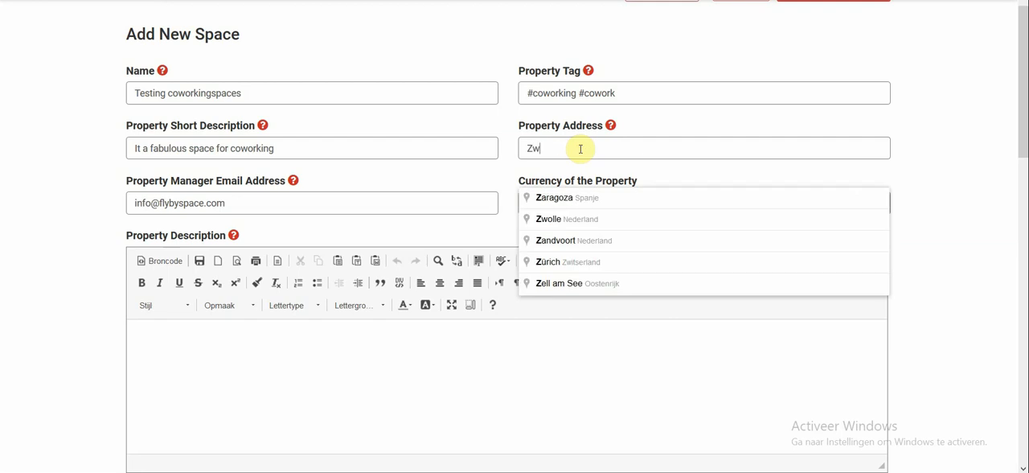
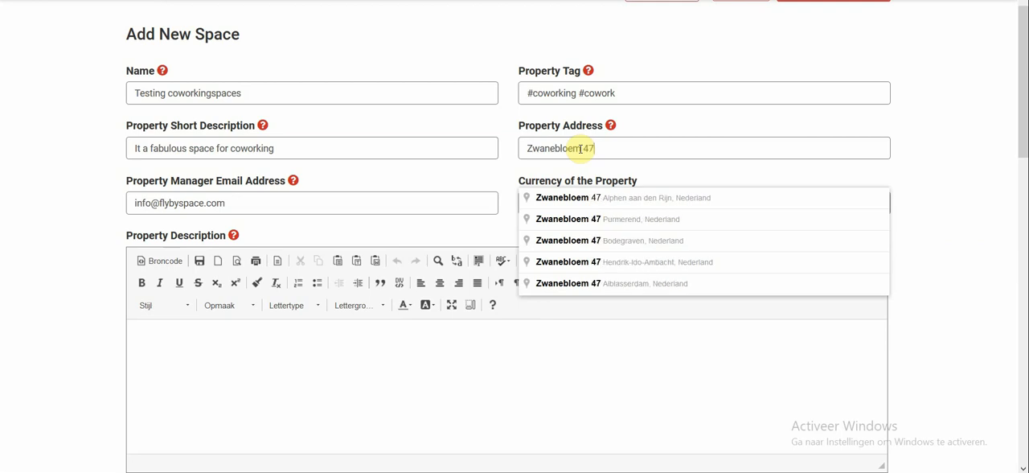
{"action": "left_click", "coordinate": [609, 198]}
Step: Set the currency of the property to EUR
{"action": "left_click", "coordinate": [600, 207]}
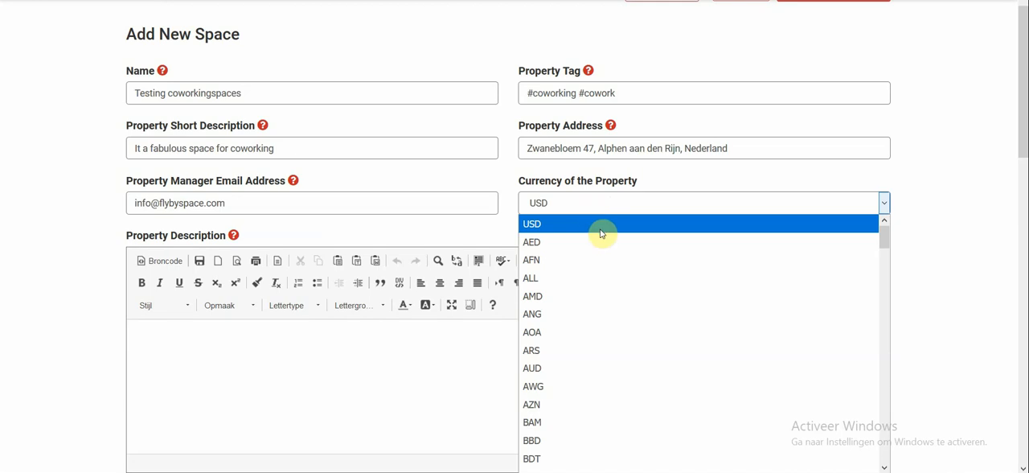
{"action": "scroll", "coordinate": [601, 233], "scroll_direction": "down", "scroll_amount": 9}
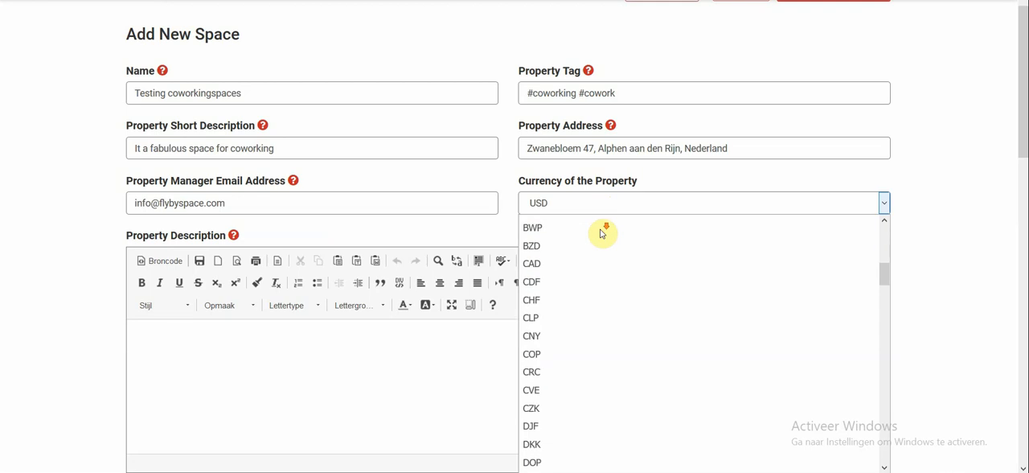
{"action": "scroll", "coordinate": [601, 233], "scroll_direction": "down", "scroll_amount": 4}
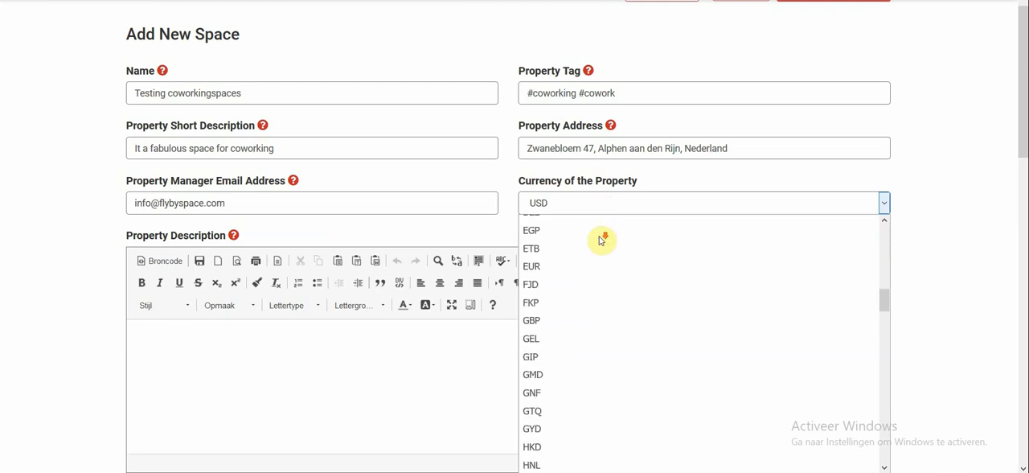
{"action": "left_click", "coordinate": [609, 267]}
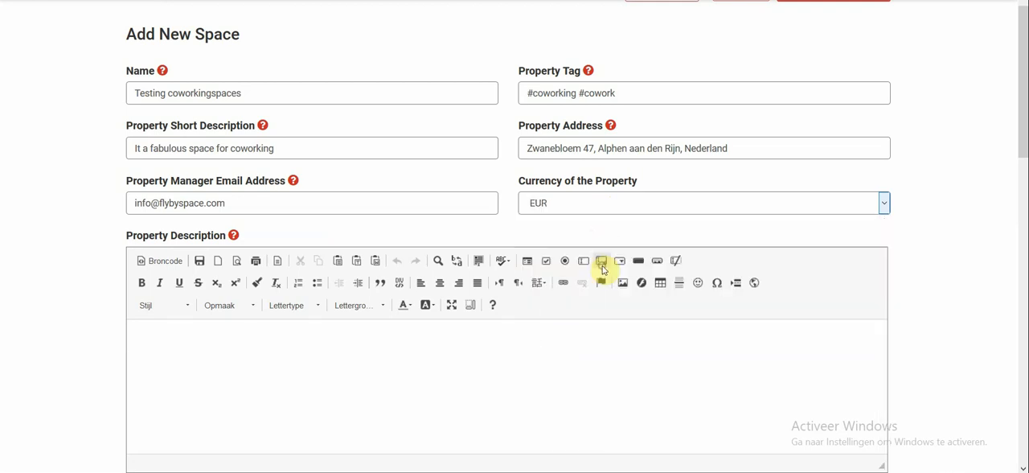
Step: Write the property description "Here you set all the nice stuff" followed by a blank line and "It's Great!"
{"action": "scroll", "coordinate": [493, 327], "scroll_direction": "down", "scroll_amount": 2}
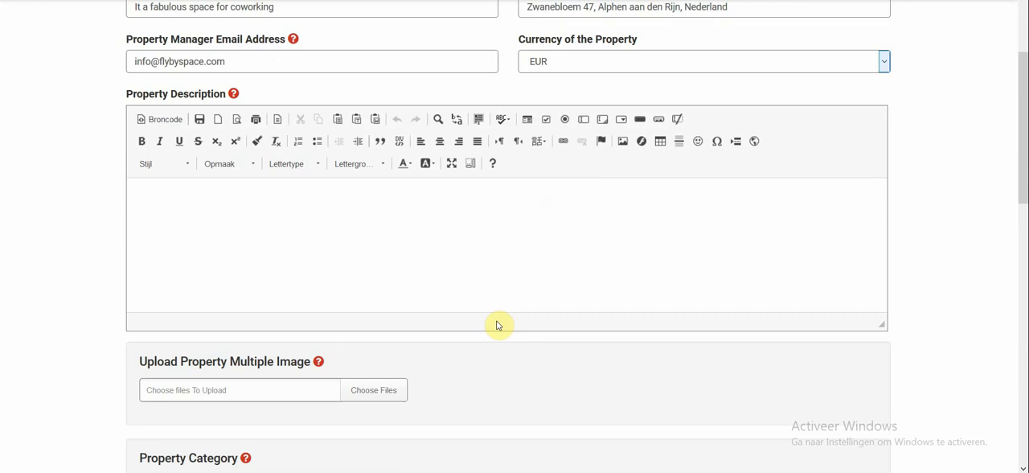
{"action": "left_click", "coordinate": [346, 204]}
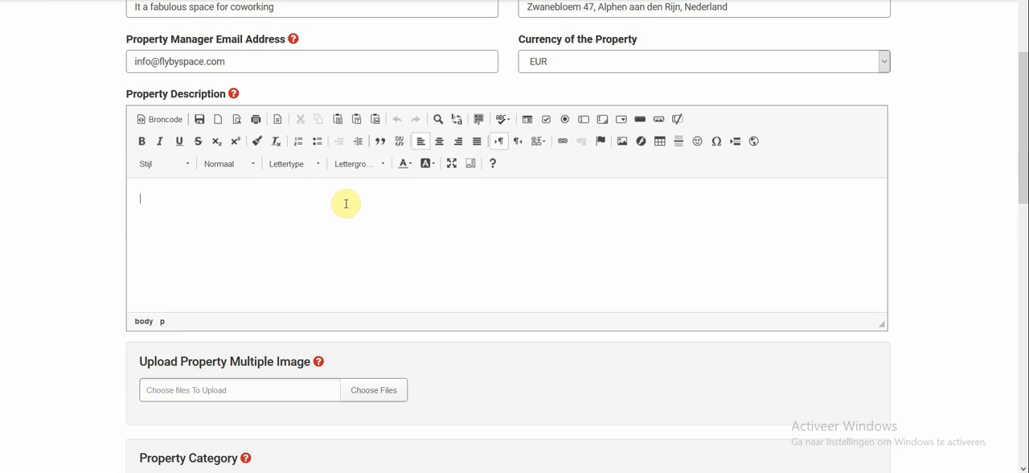
{"action": "type", "text": "Here you set all the nice s"}
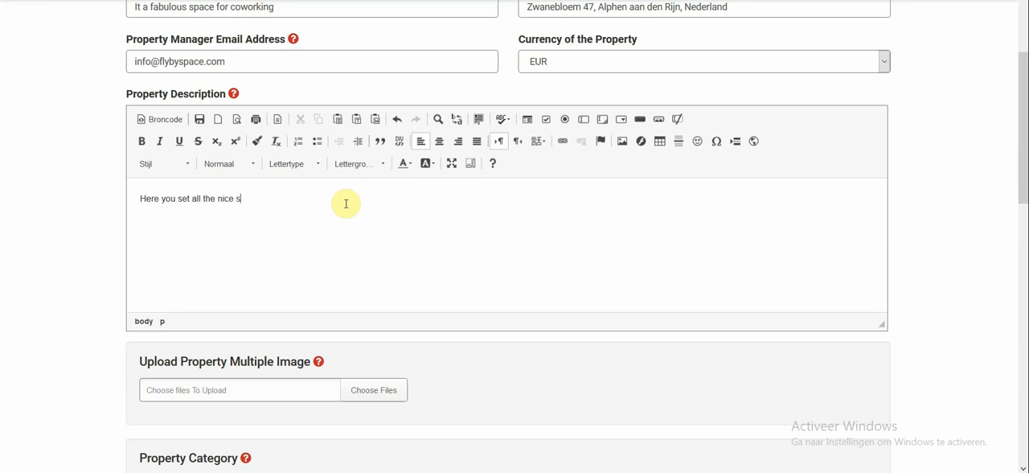
{"action": "type", "text": "tuff"}
{"action": "key", "text": "Return"}
{"action": "type", "text": "It's Great!"}
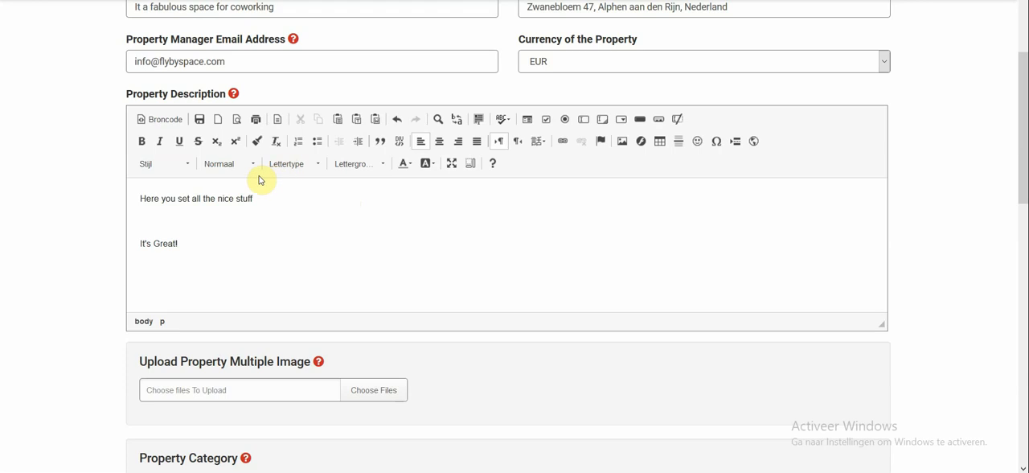
Step: Try bold and italic formatting on the "It's Great!" line of the description, removing each again
{"action": "triple_click", "coordinate": [181, 242]}
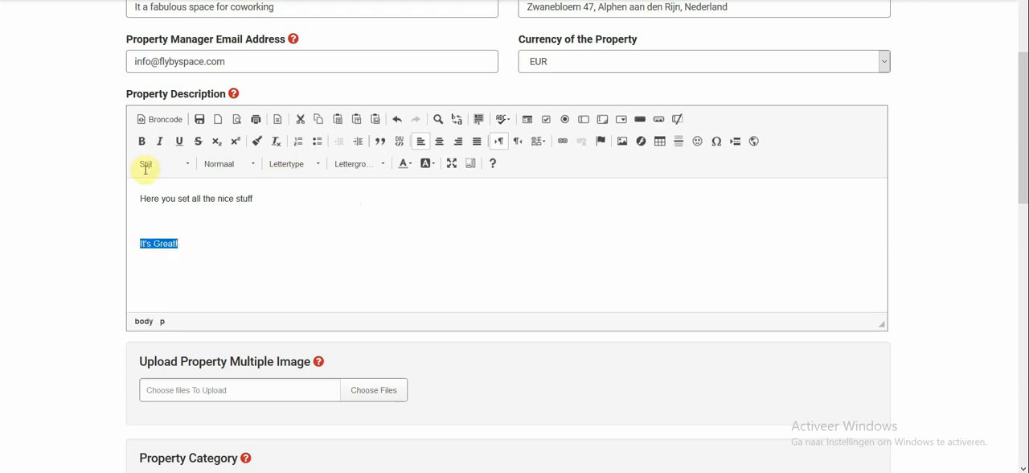
{"action": "left_click", "coordinate": [142, 143]}
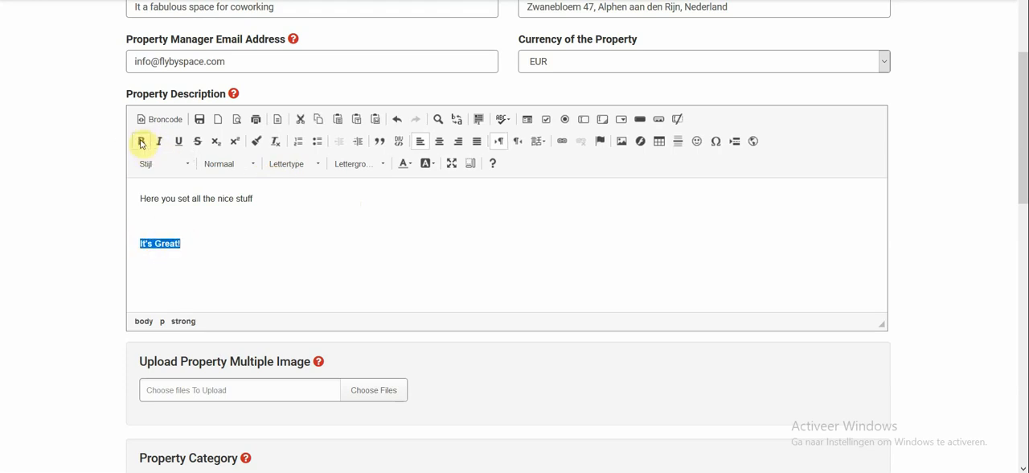
{"action": "left_click", "coordinate": [141, 142]}
{"action": "left_click", "coordinate": [164, 143]}
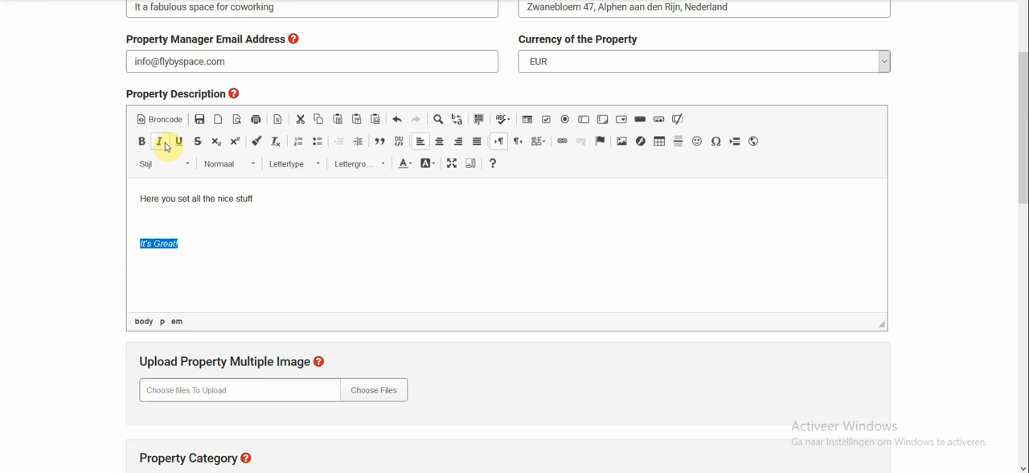
{"action": "left_click", "coordinate": [160, 143]}
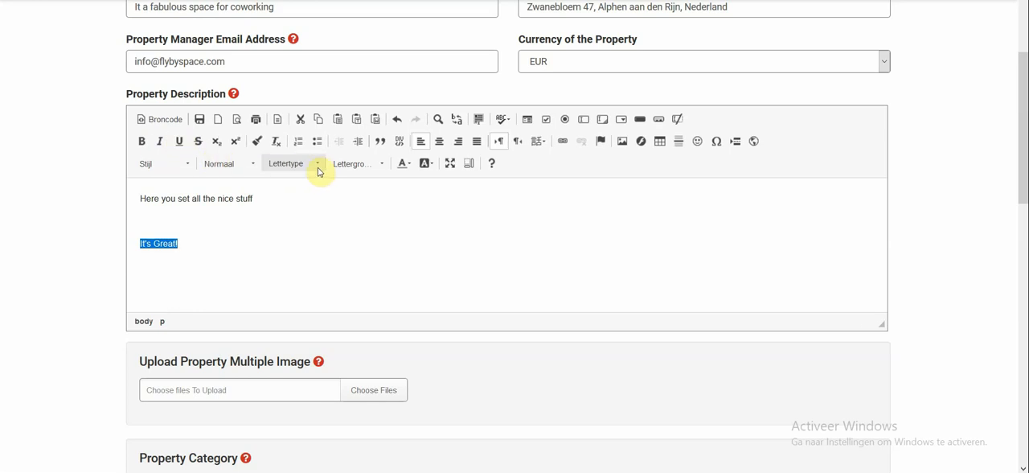
Step: Format the "It's Great!" line as dark red text in Comic Sans MS at size 11
{"action": "left_click", "coordinate": [404, 164]}
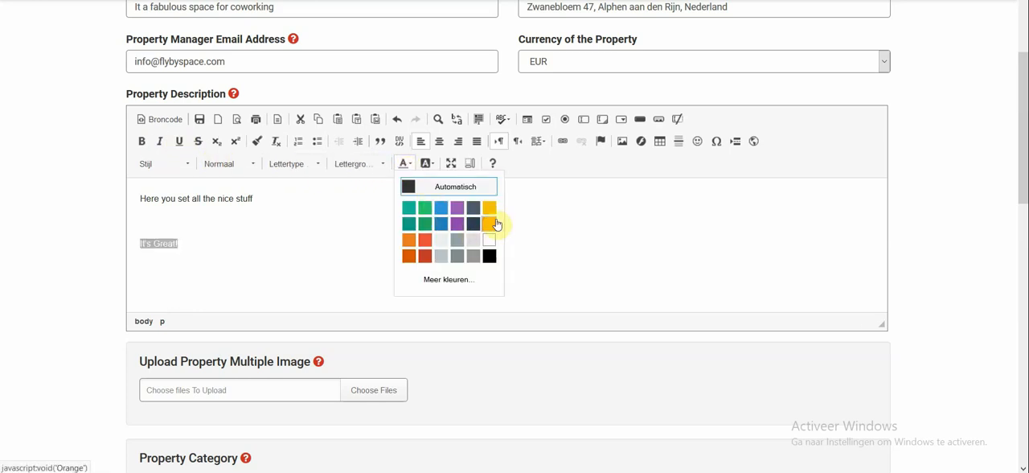
{"action": "left_click", "coordinate": [430, 256]}
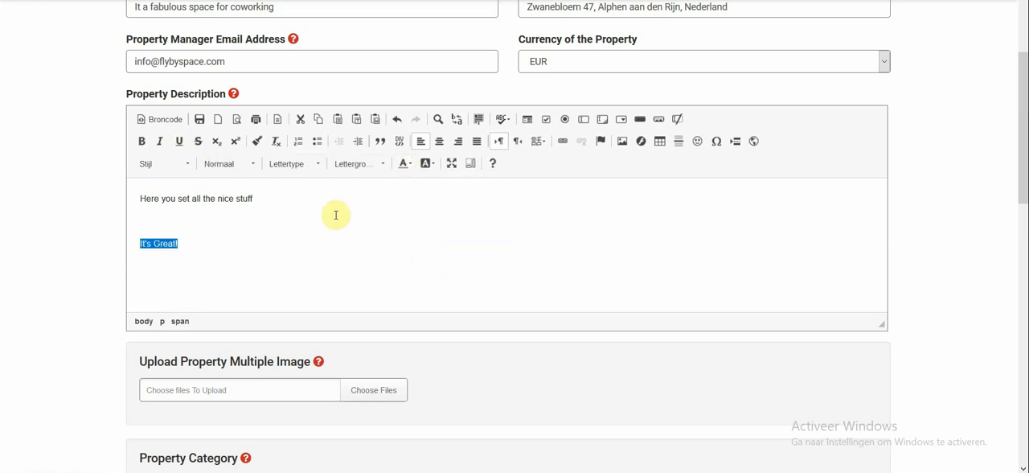
{"action": "left_click", "coordinate": [353, 165]}
{"action": "left_click", "coordinate": [374, 251]}
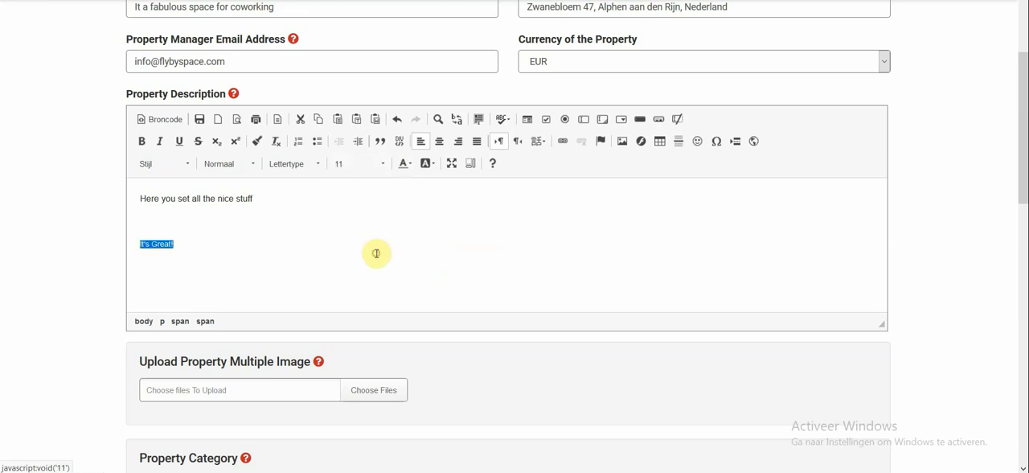
{"action": "left_click", "coordinate": [291, 165]}
{"action": "left_click", "coordinate": [289, 216]}
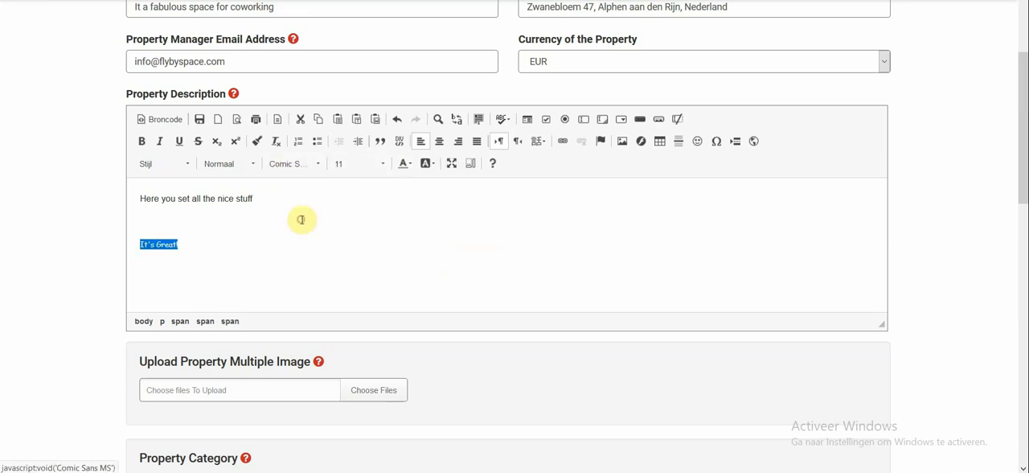
Step: Make the "It's Great!" line a Kop 2 heading and try centring it before restoring left alignment
{"action": "left_click", "coordinate": [217, 166]}
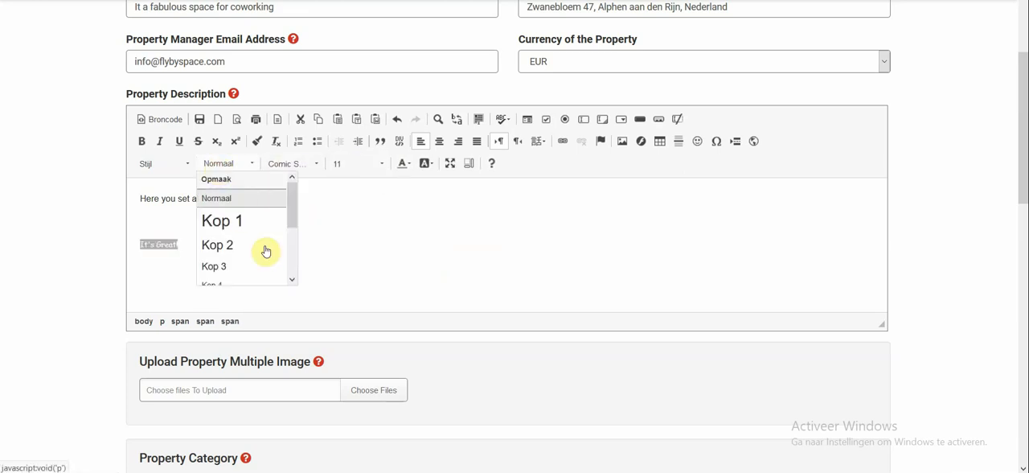
{"action": "left_click", "coordinate": [235, 246]}
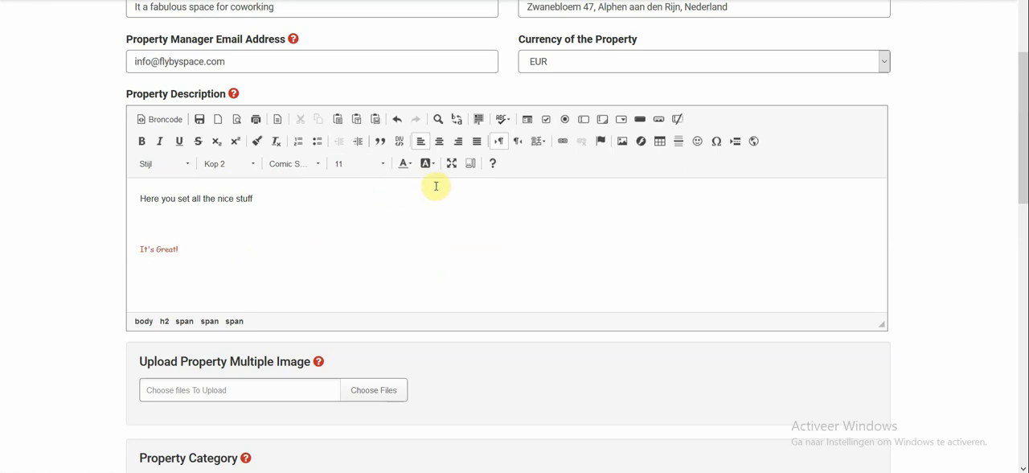
{"action": "left_click", "coordinate": [439, 142]}
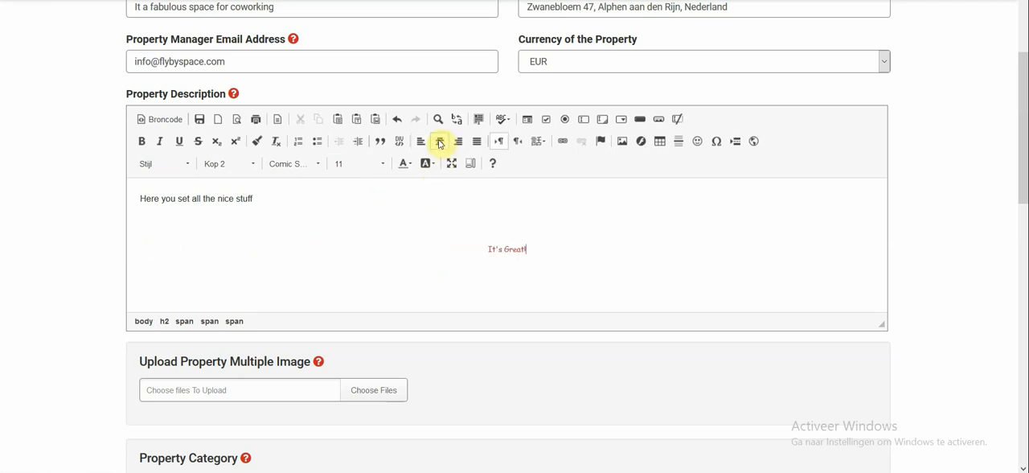
{"action": "left_click", "coordinate": [420, 141]}
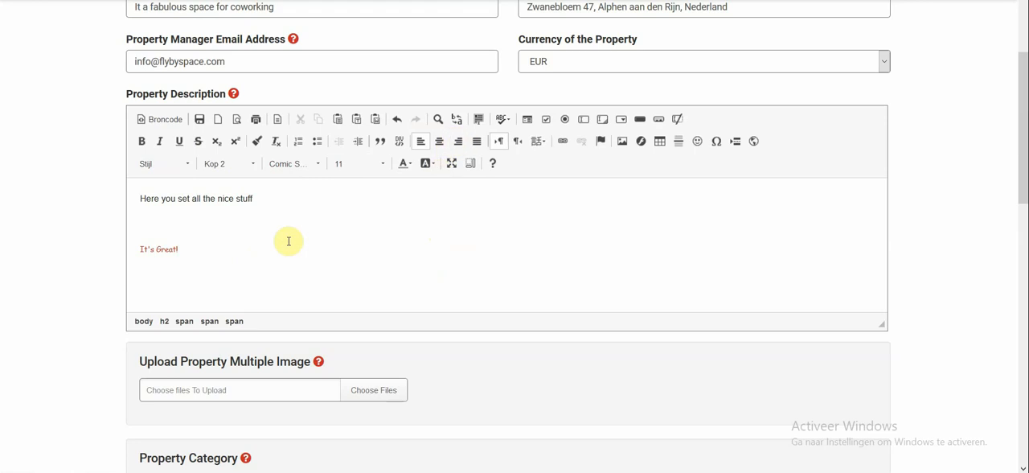
{"action": "scroll", "coordinate": [281, 233], "scroll_direction": "down", "scroll_amount": 1}
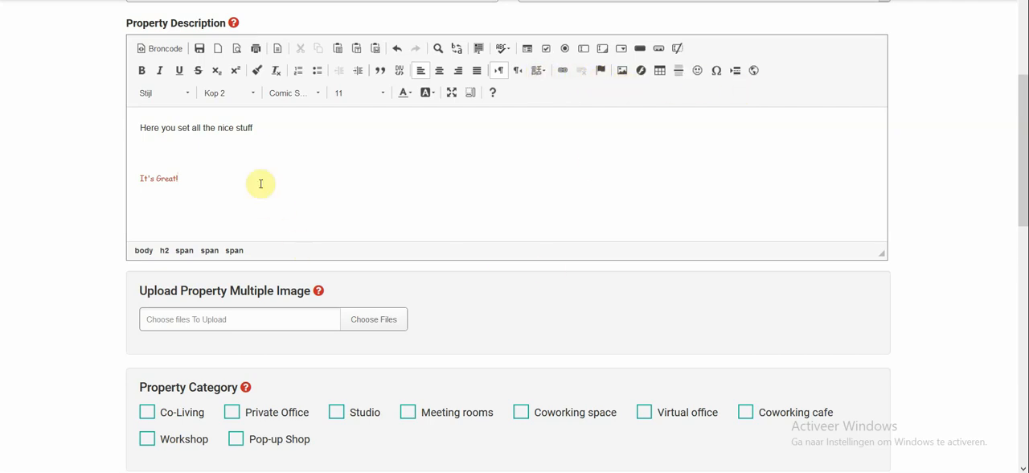
{"action": "scroll", "coordinate": [262, 182], "scroll_direction": "down", "scroll_amount": 2}
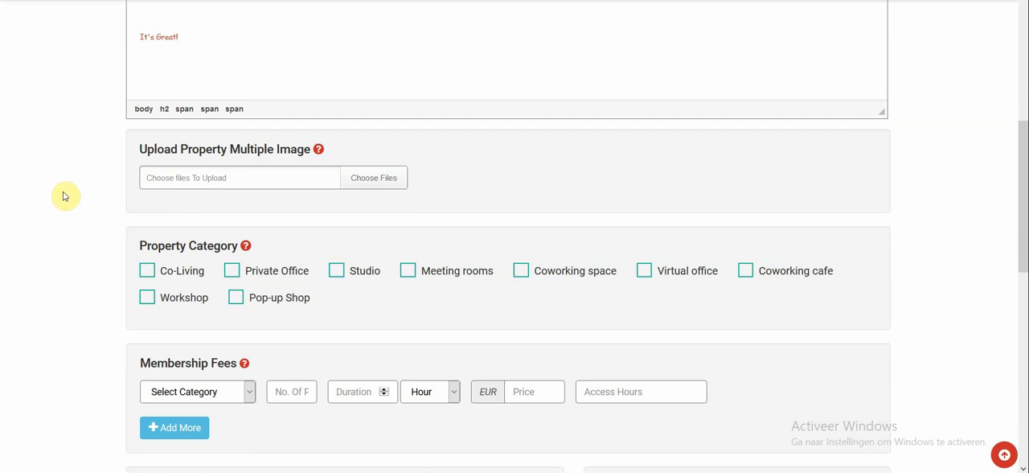
{"action": "left_click", "coordinate": [375, 178]}
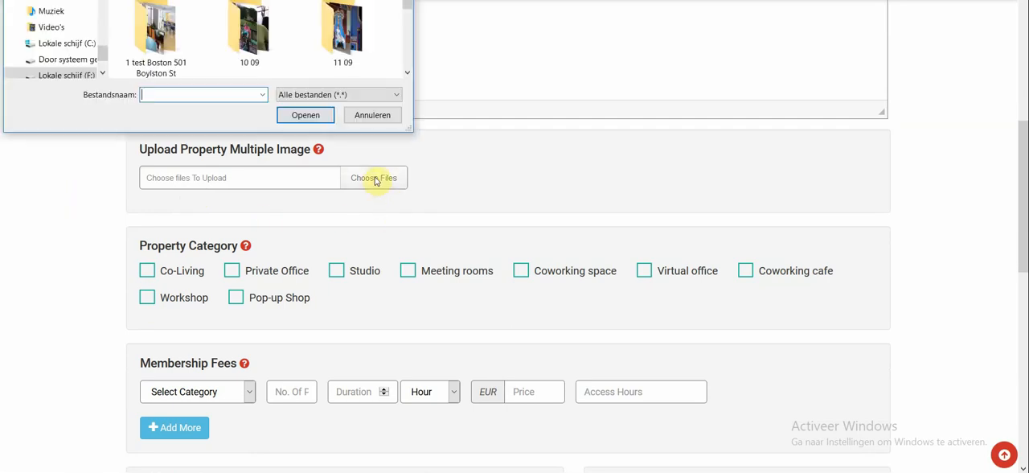
{"action": "double_click", "coordinate": [168, 36]}
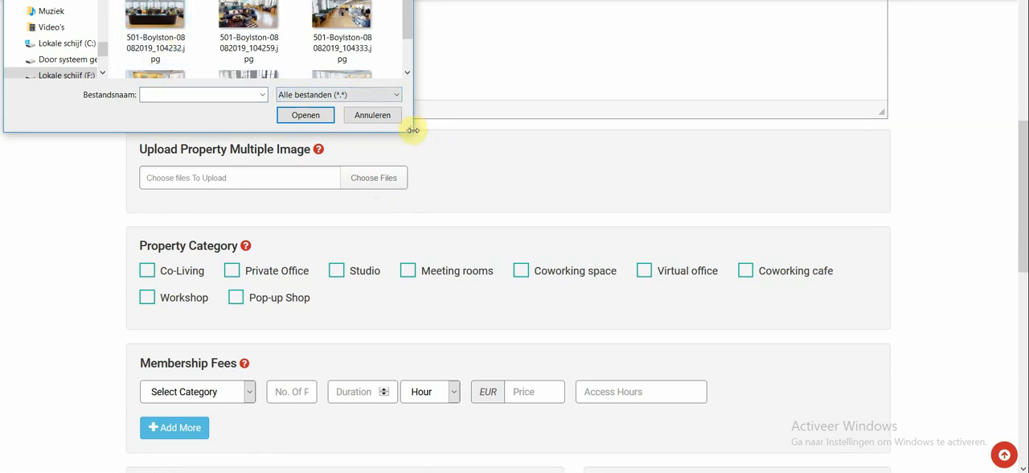
{"action": "left_click_drag", "start_coordinate": [412, 131], "coordinate": [461, 195]}
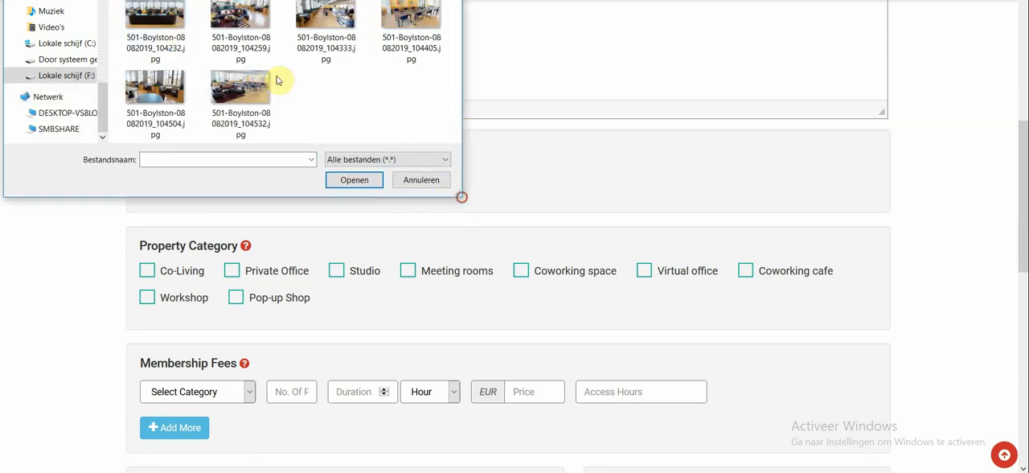
{"action": "left_click", "coordinate": [154, 24]}
{"action": "left_click", "coordinate": [240, 87], "text": "shift"}
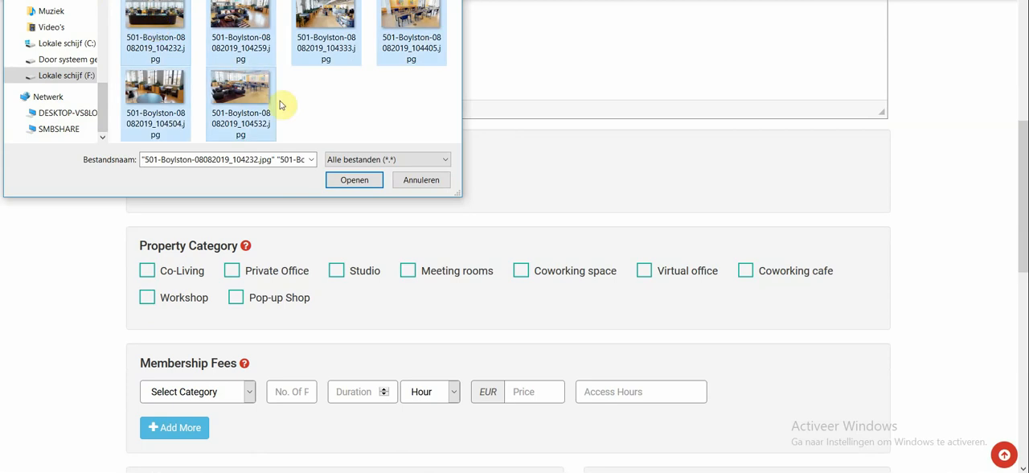
{"action": "left_click", "coordinate": [353, 181]}
Step: Try the Co-Living, Private Office, Studio and Meeting rooms property categories one by one, clearing each again
{"action": "scroll", "coordinate": [153, 141], "scroll_direction": "down", "scroll_amount": 2}
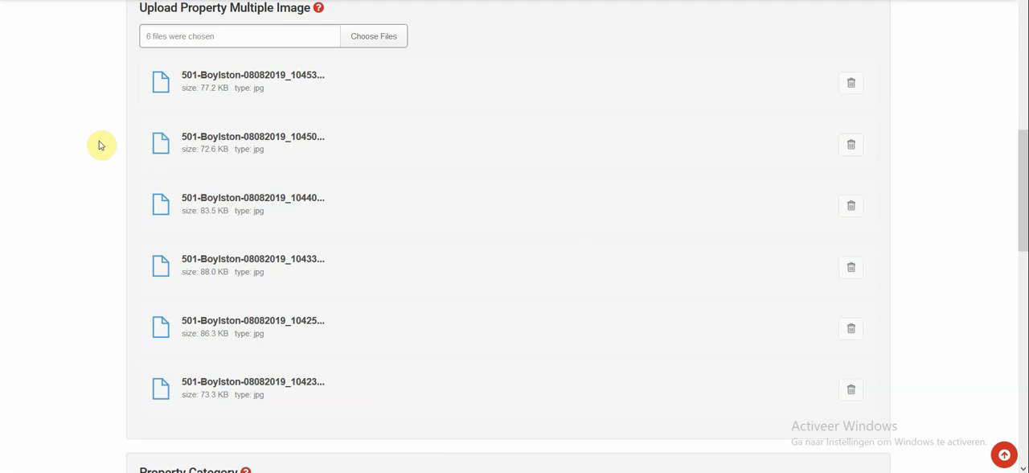
{"action": "scroll", "coordinate": [101, 144], "scroll_direction": "down", "scroll_amount": 1}
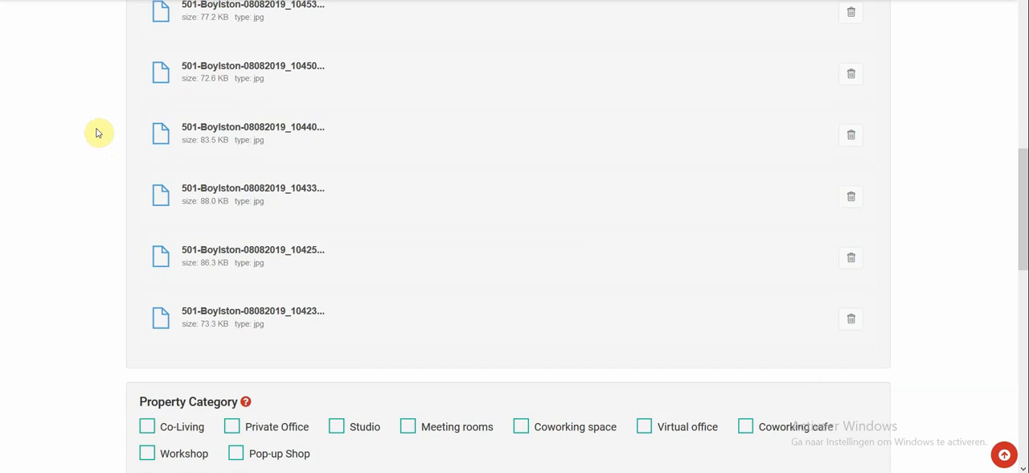
{"action": "scroll", "coordinate": [257, 142], "scroll_direction": "up", "scroll_amount": 1}
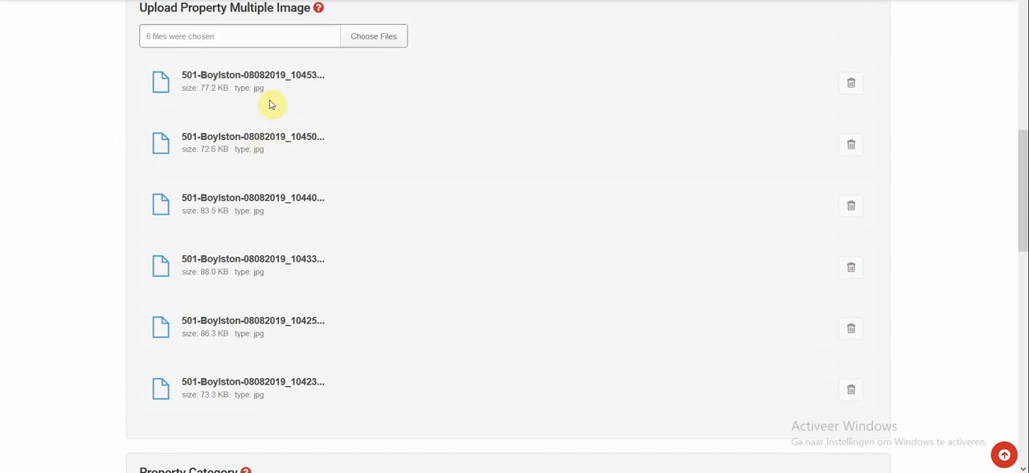
{"action": "scroll", "coordinate": [96, 225], "scroll_direction": "down", "scroll_amount": 1}
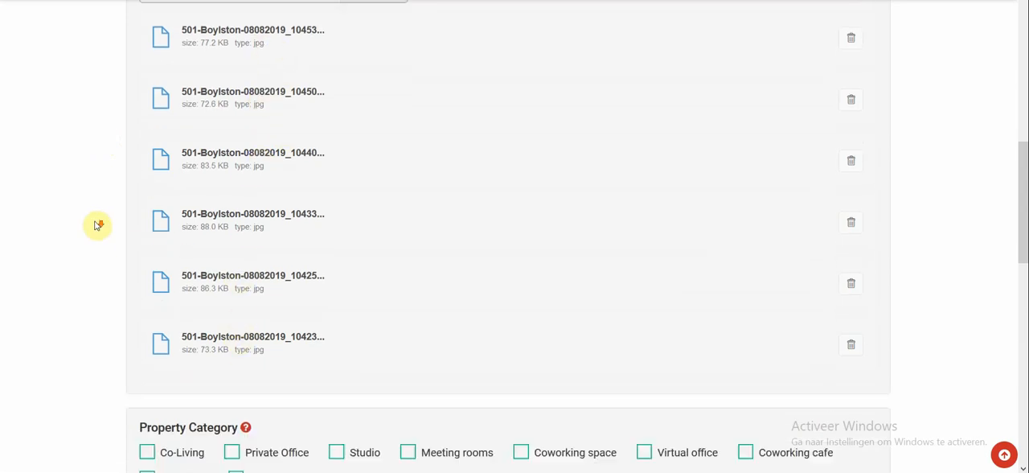
{"action": "scroll", "coordinate": [97, 223], "scroll_direction": "down", "scroll_amount": 5}
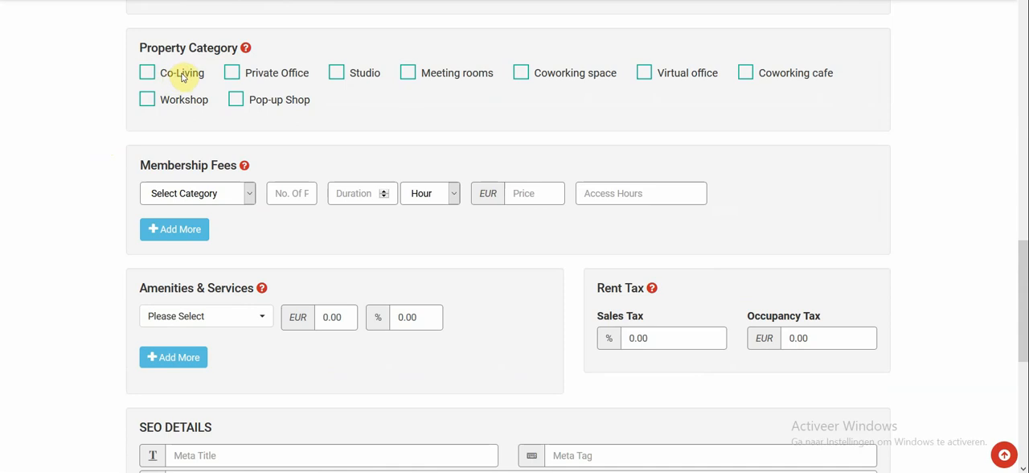
{"action": "left_click", "coordinate": [183, 78]}
{"action": "left_click", "coordinate": [184, 77]}
{"action": "left_click", "coordinate": [276, 77]}
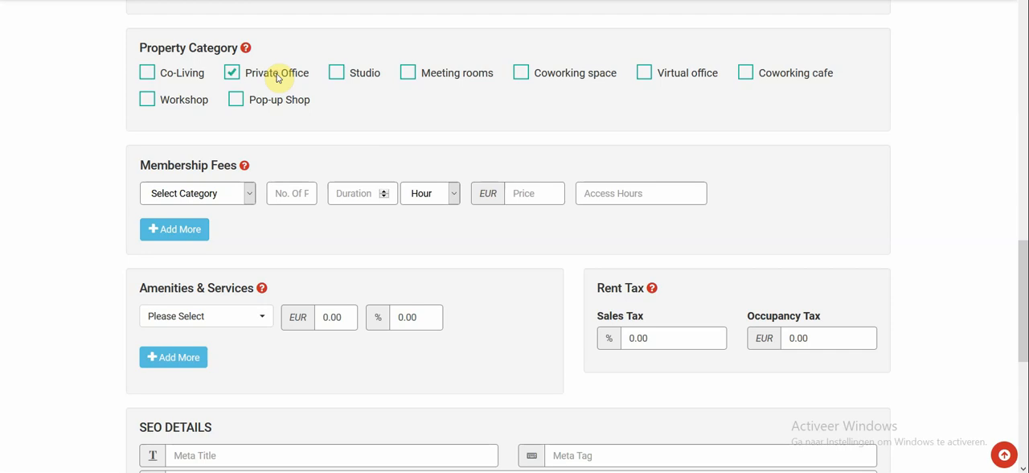
{"action": "left_click", "coordinate": [277, 77]}
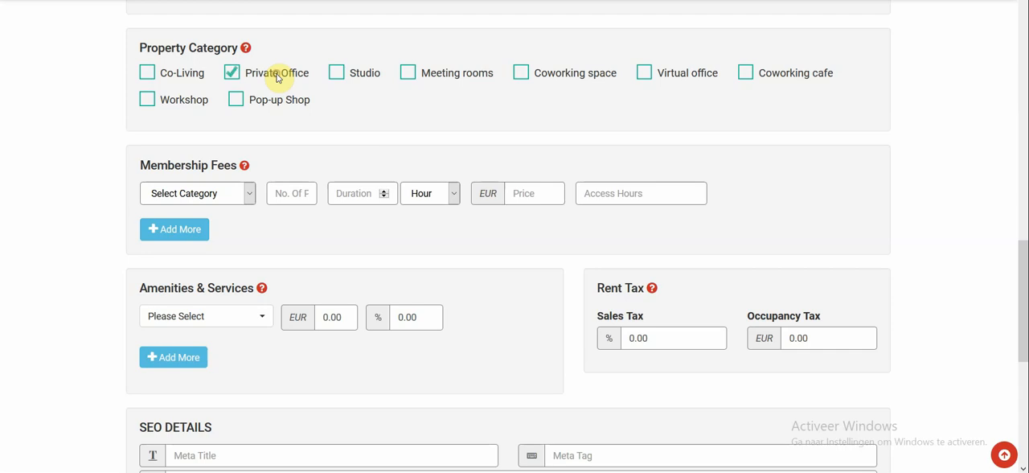
{"action": "left_click", "coordinate": [365, 74]}
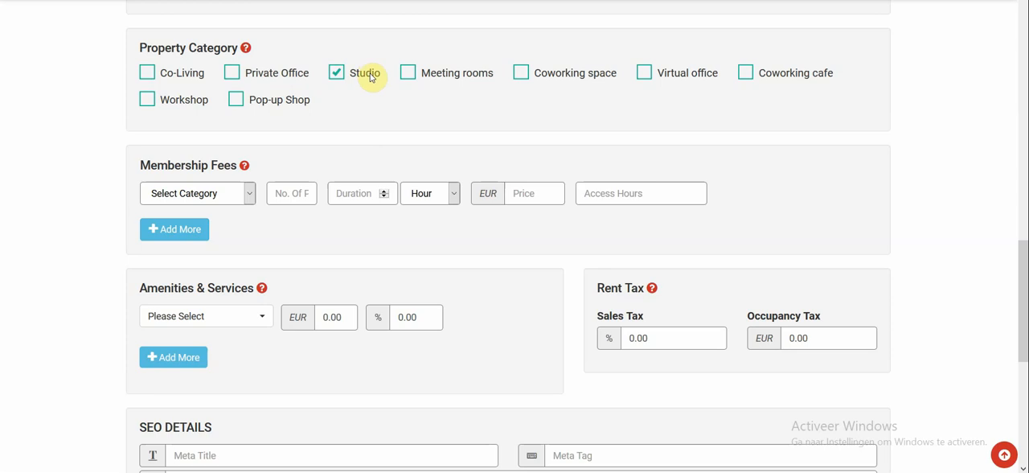
{"action": "left_click", "coordinate": [369, 77]}
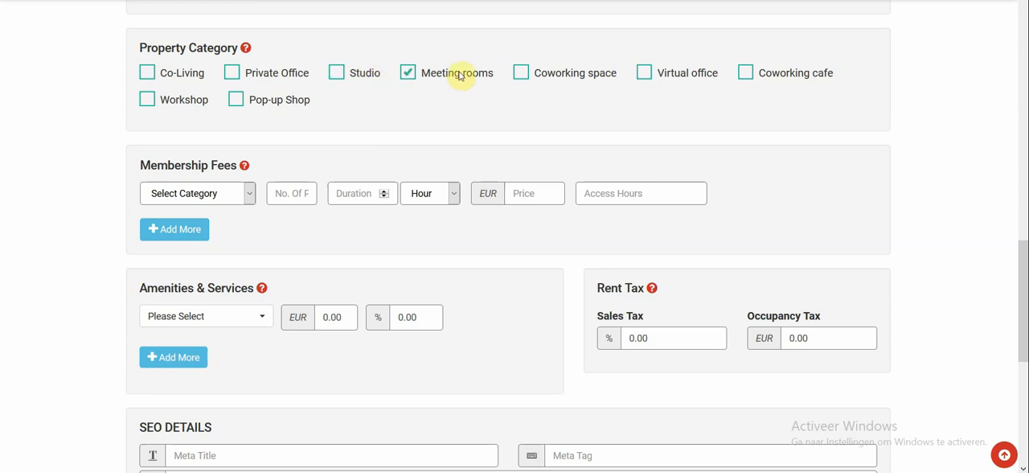
{"action": "left_click", "coordinate": [460, 75]}
Step: Assign the Coworking space and Private Office categories to the property, leaving Workshop unselected
{"action": "left_click", "coordinate": [548, 75]}
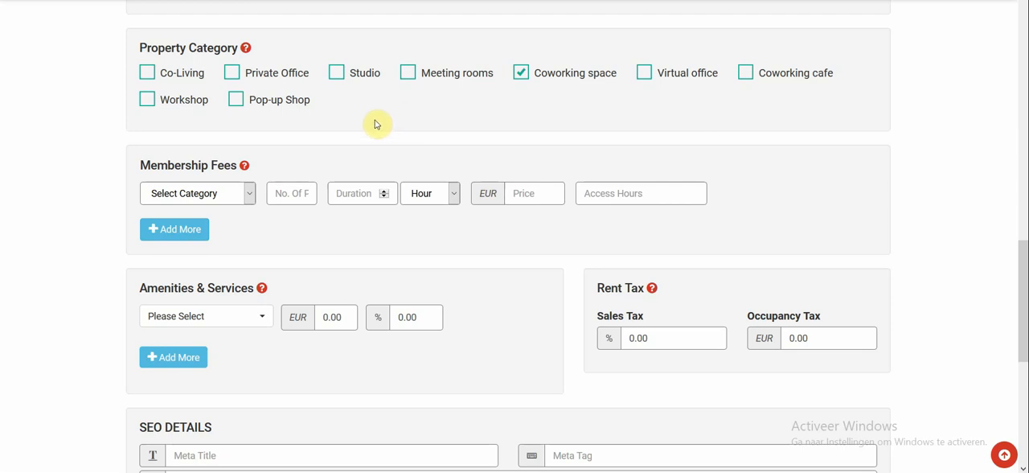
{"action": "left_click", "coordinate": [180, 107]}
{"action": "left_click", "coordinate": [180, 107]}
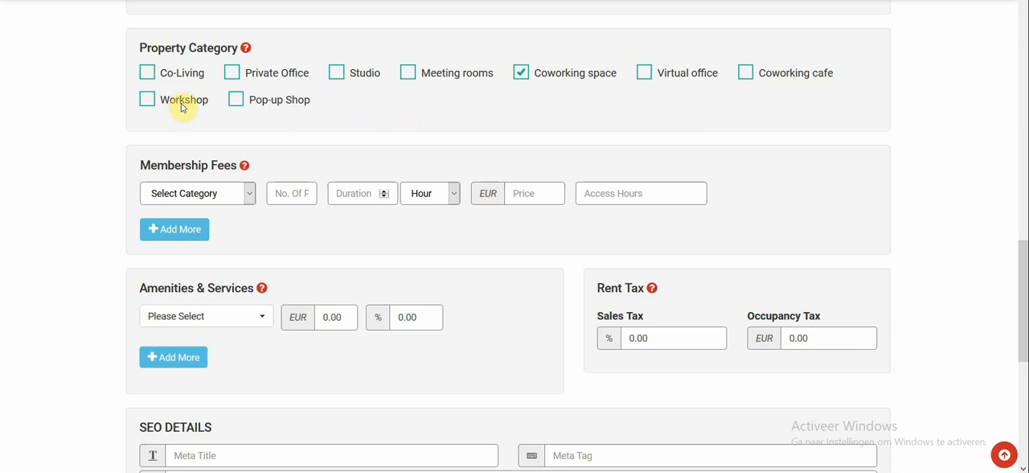
{"action": "left_click", "coordinate": [275, 75]}
{"action": "scroll", "coordinate": [277, 76], "scroll_direction": "down", "scroll_amount": 1}
{"action": "scroll", "coordinate": [277, 74], "scroll_direction": "up", "scroll_amount": 1}
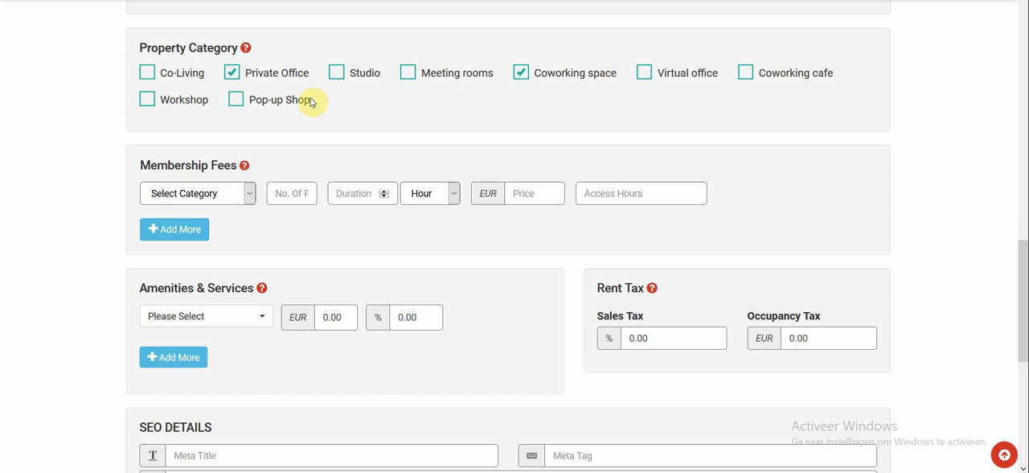
Step: Set the first membership fee to the Hot Desk category for 1 person with a duration of 1 Day
{"action": "scroll", "coordinate": [314, 101], "scroll_direction": "down", "scroll_amount": 1}
{"action": "scroll", "coordinate": [202, 103], "scroll_direction": "down", "scroll_amount": 1}
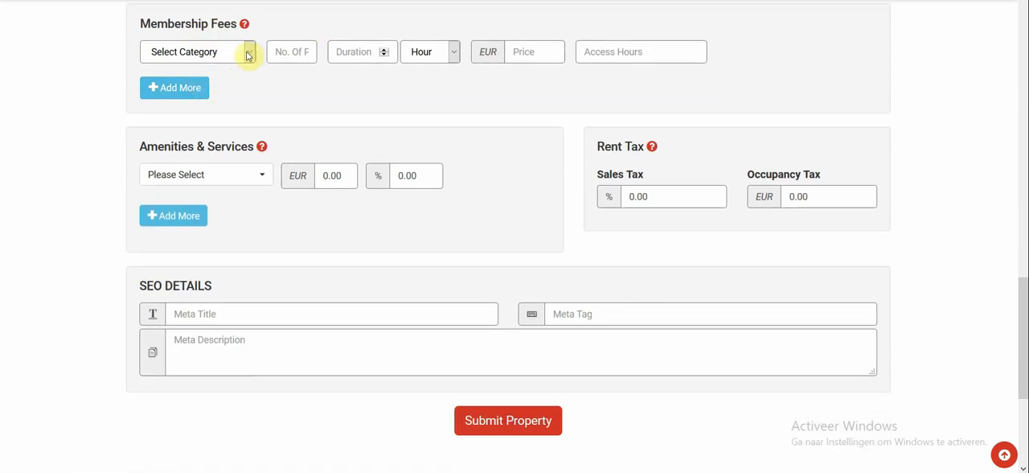
{"action": "left_click", "coordinate": [246, 52]}
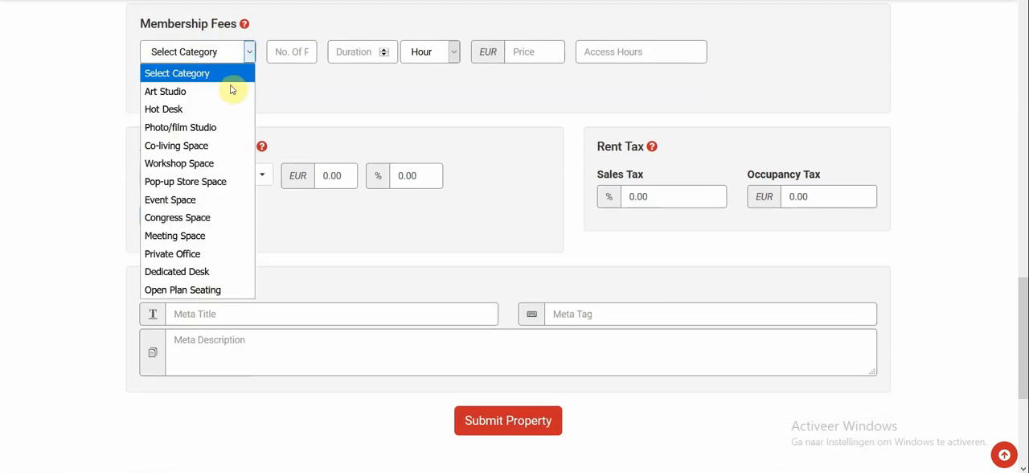
{"action": "left_click", "coordinate": [224, 108]}
{"action": "left_click", "coordinate": [289, 53]}
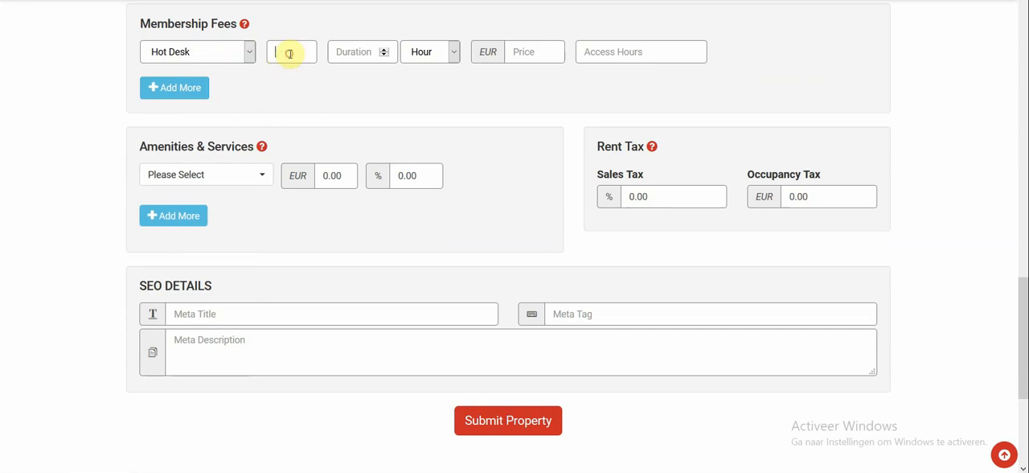
{"action": "type", "text": "1"}
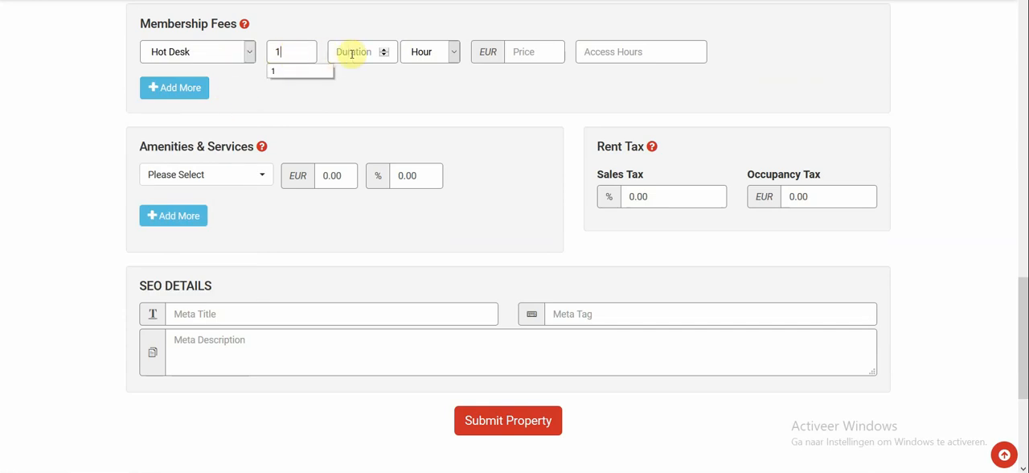
{"action": "left_click", "coordinate": [351, 54]}
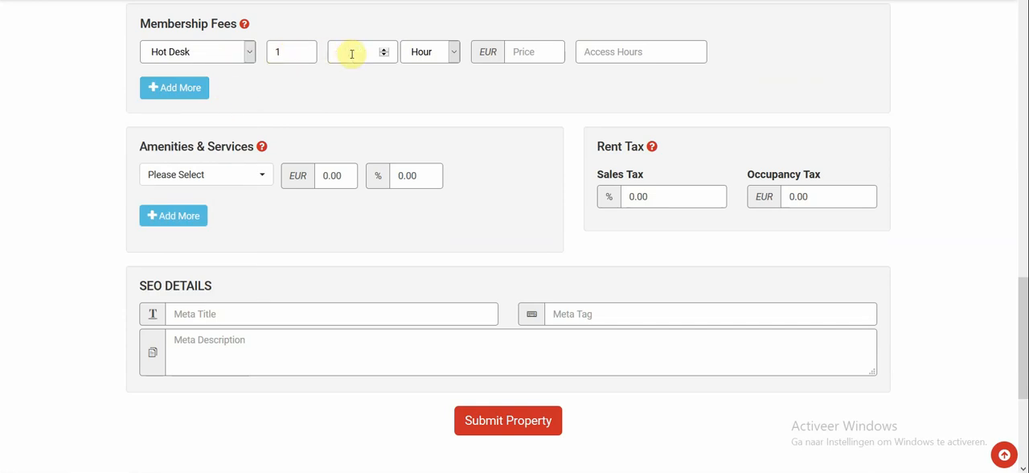
{"action": "type", "text": "1"}
{"action": "left_click", "coordinate": [422, 52]}
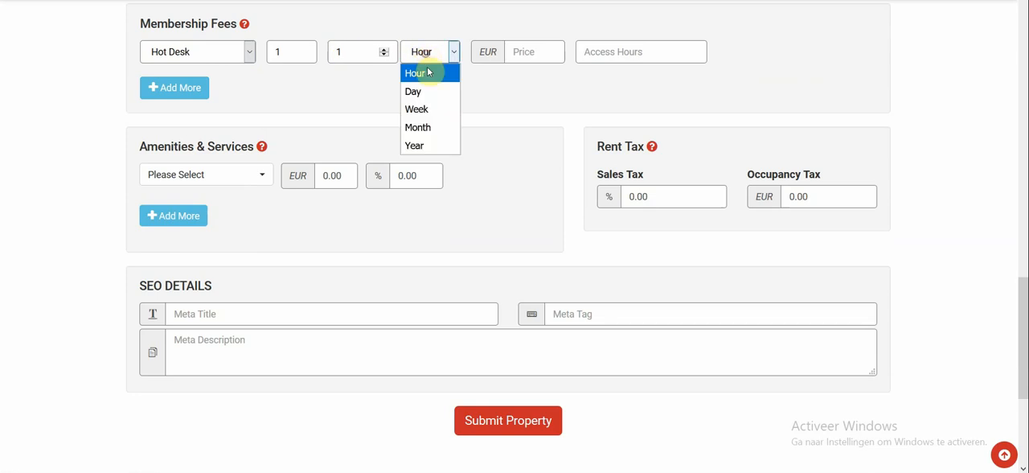
{"action": "left_click", "coordinate": [431, 93]}
Step: Set the price of the Hot Desk membership to 10 EUR
{"action": "left_click", "coordinate": [527, 51]}
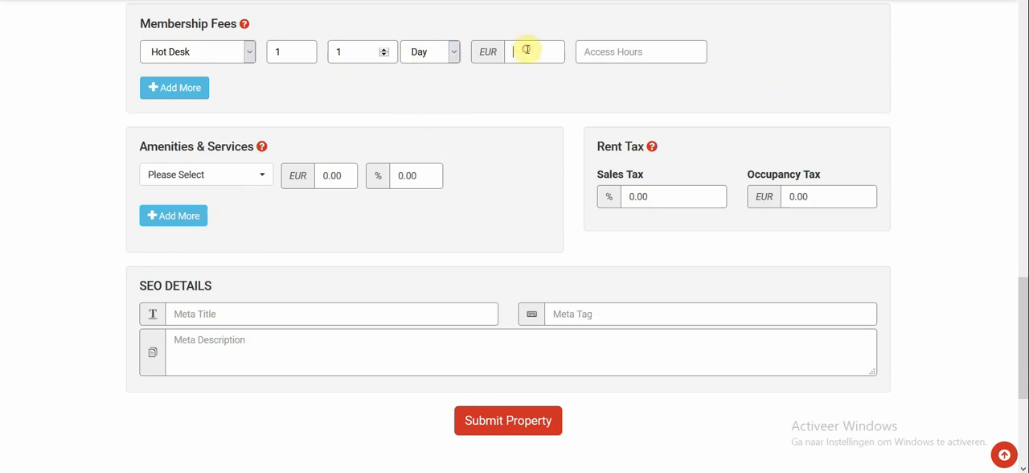
{"action": "type", "text": "10"}
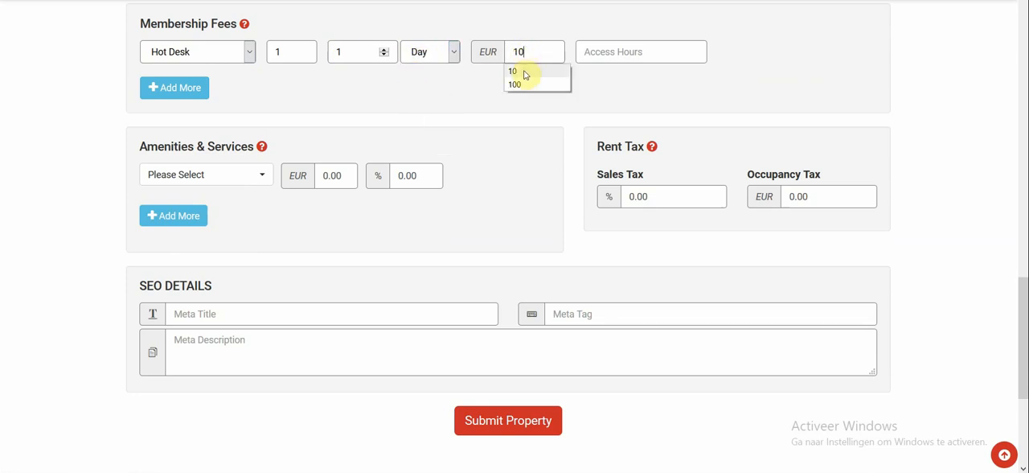
{"action": "left_click", "coordinate": [524, 71]}
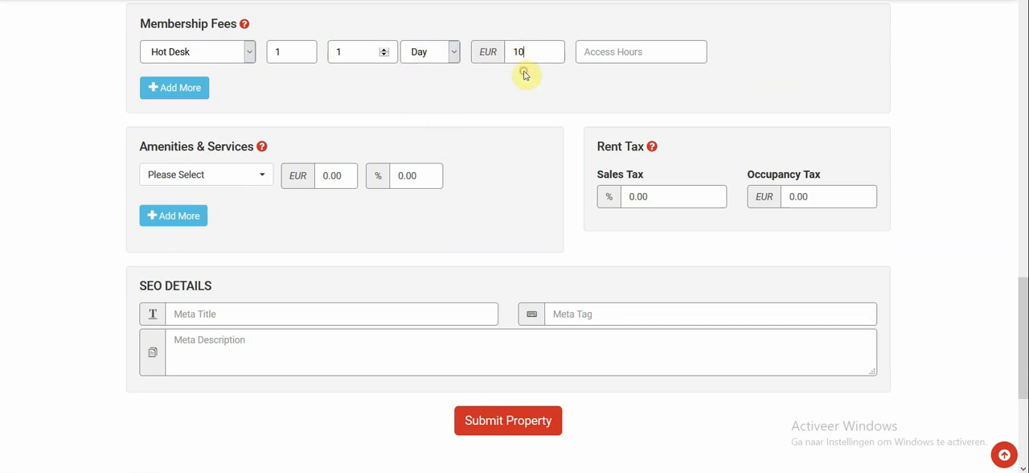
Step: Add a second membership fee for the Private Office category with 4 persons
{"action": "left_click", "coordinate": [181, 88]}
{"action": "left_click", "coordinate": [192, 95]}
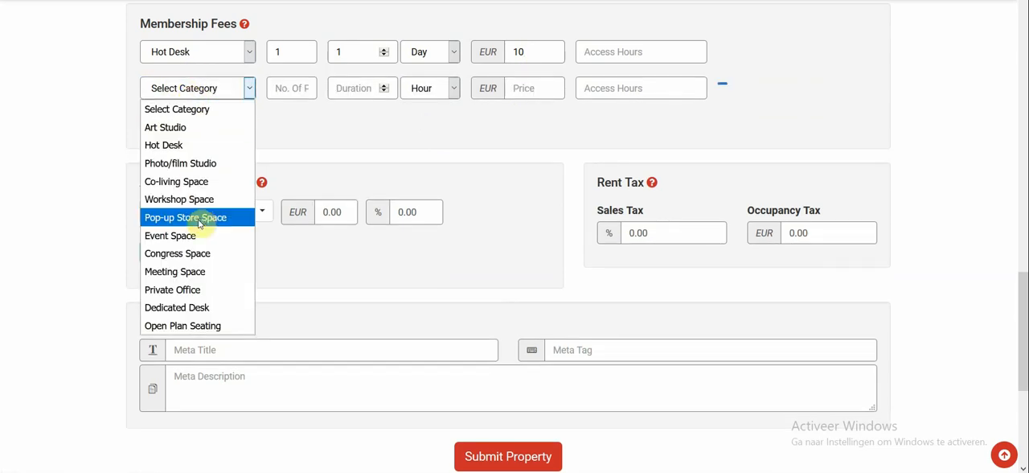
{"action": "left_click", "coordinate": [201, 289]}
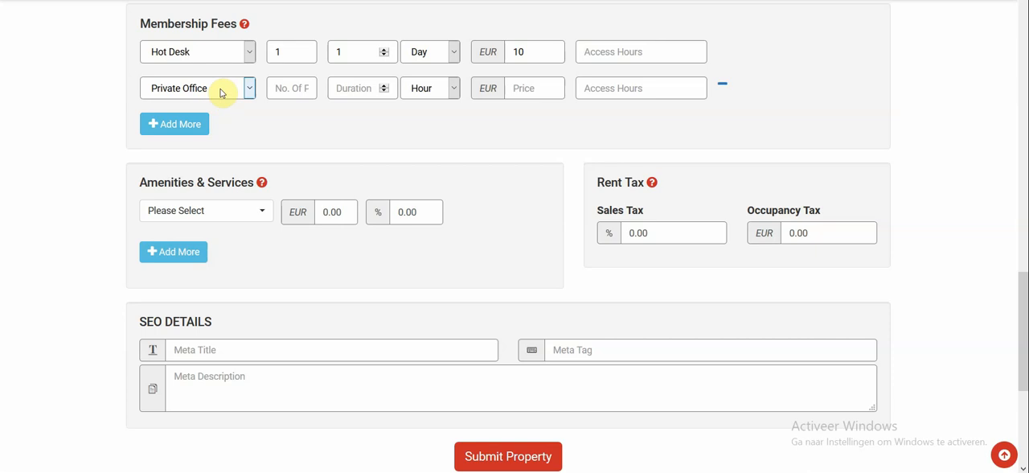
{"action": "left_click", "coordinate": [283, 86]}
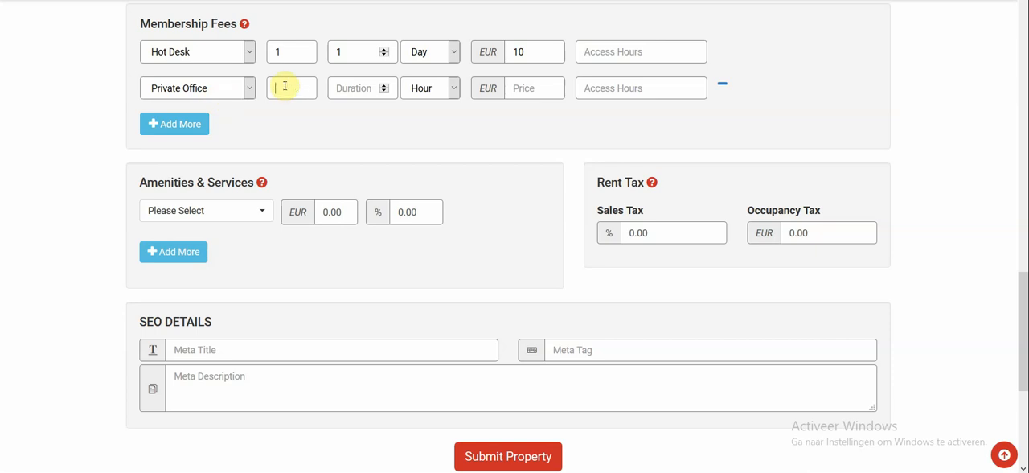
{"action": "type", "text": "4"}
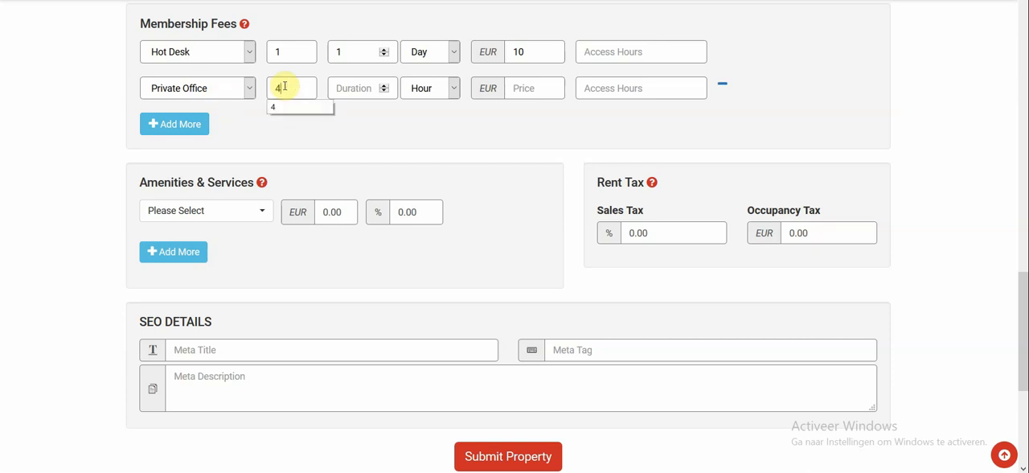
Step: Set the Private Office membership's duration to 1 Week and its price to 100 EUR
{"action": "left_click", "coordinate": [347, 90]}
{"action": "type", "text": "1"}
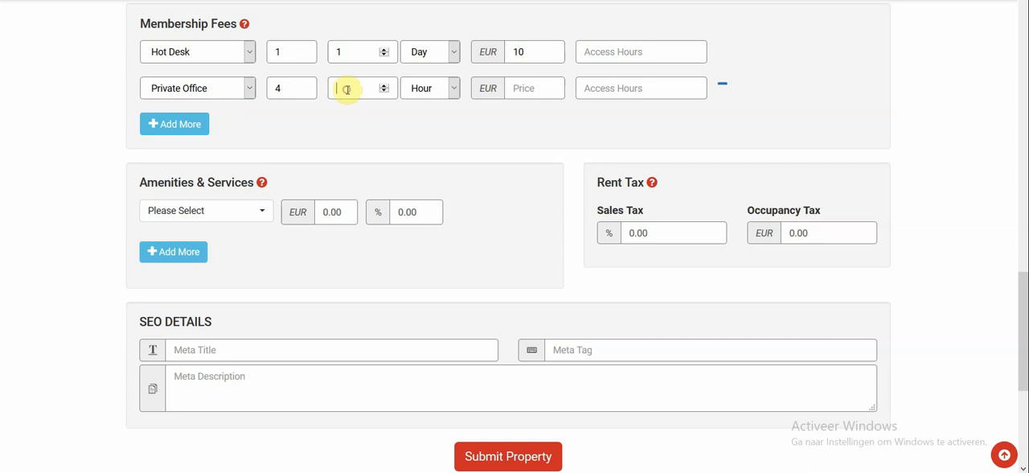
{"action": "left_click", "coordinate": [452, 89]}
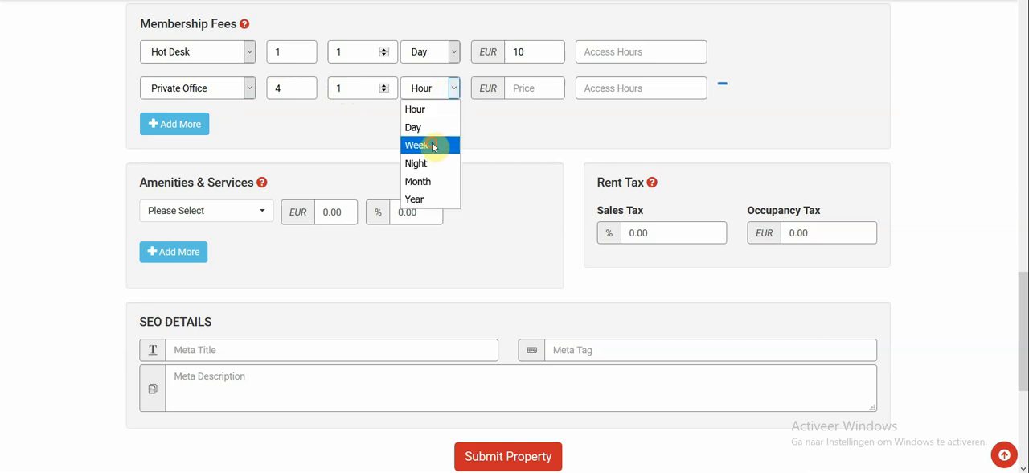
{"action": "left_click", "coordinate": [431, 145]}
{"action": "left_click", "coordinate": [531, 83]}
{"action": "type", "text": "1"}
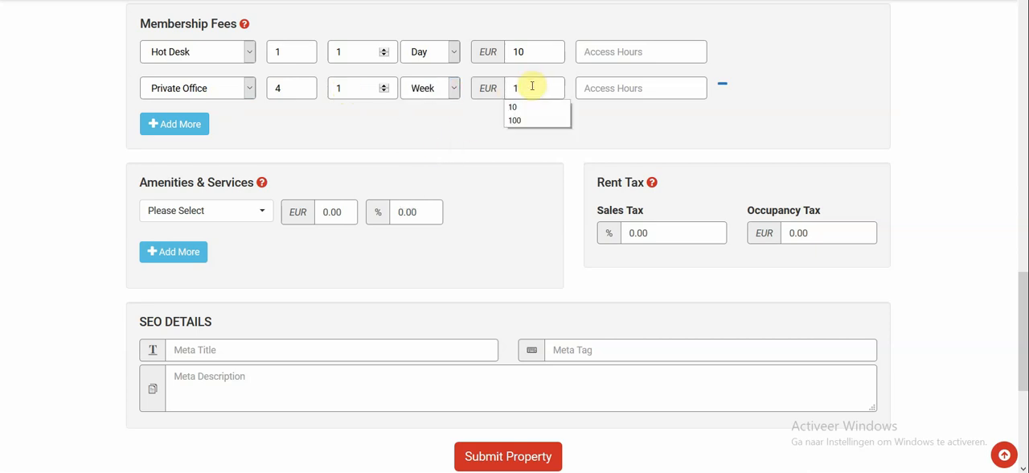
{"action": "type", "text": "00"}
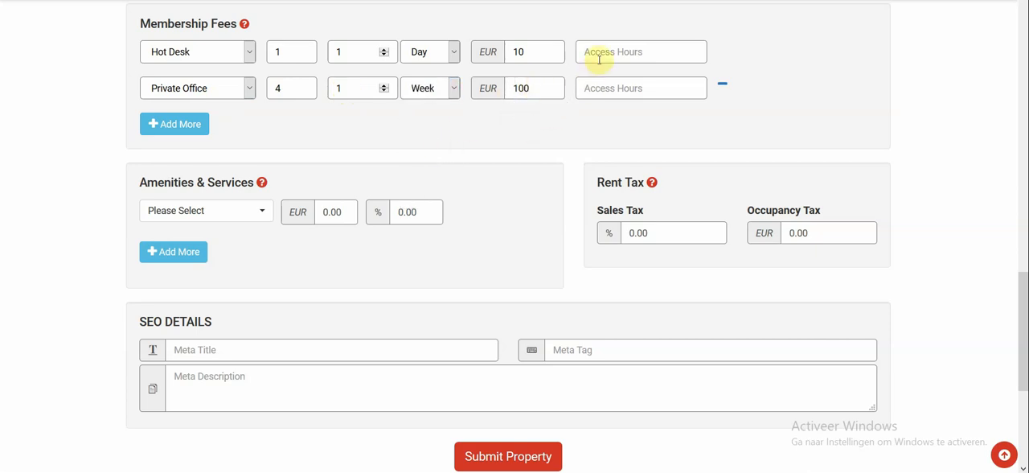
Step: Enter 24/7 as the access hours of the Hot Desk membership and Business hours for the Private Office membership
{"action": "left_click", "coordinate": [606, 53]}
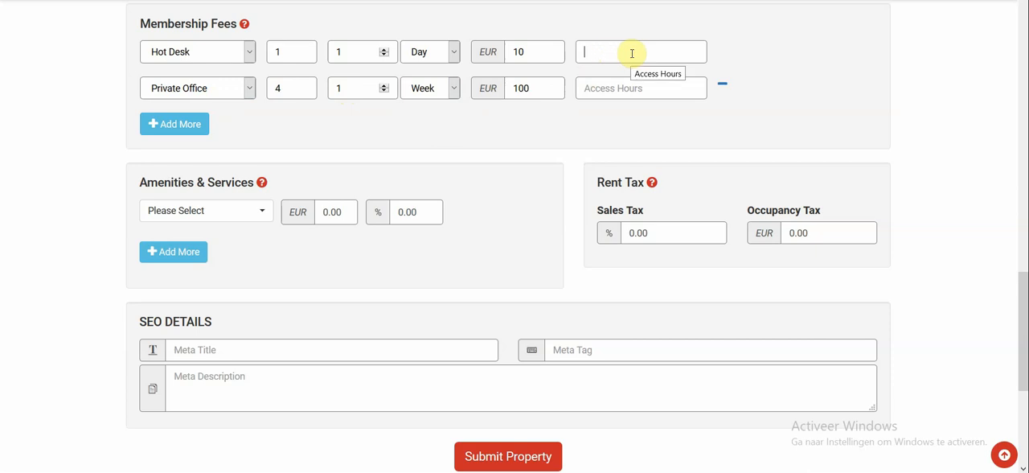
{"action": "type", "text": "2"}
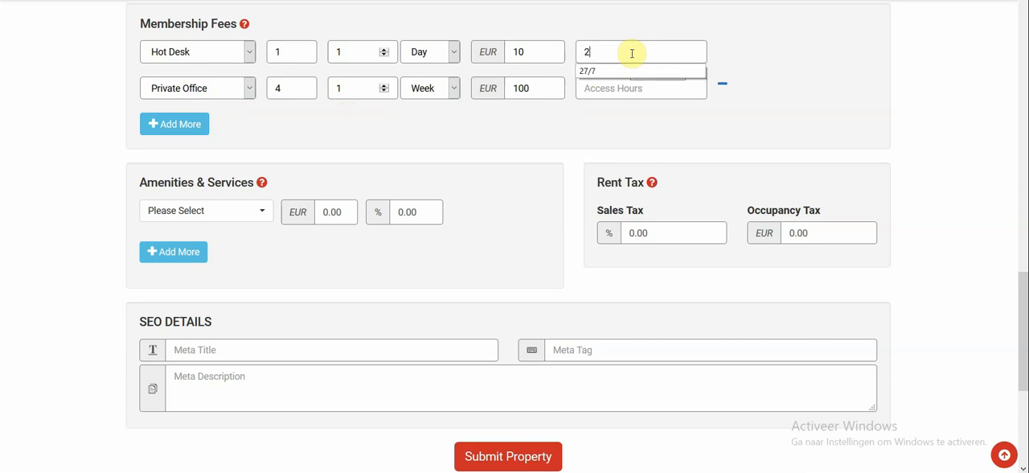
{"action": "type", "text": "4/7"}
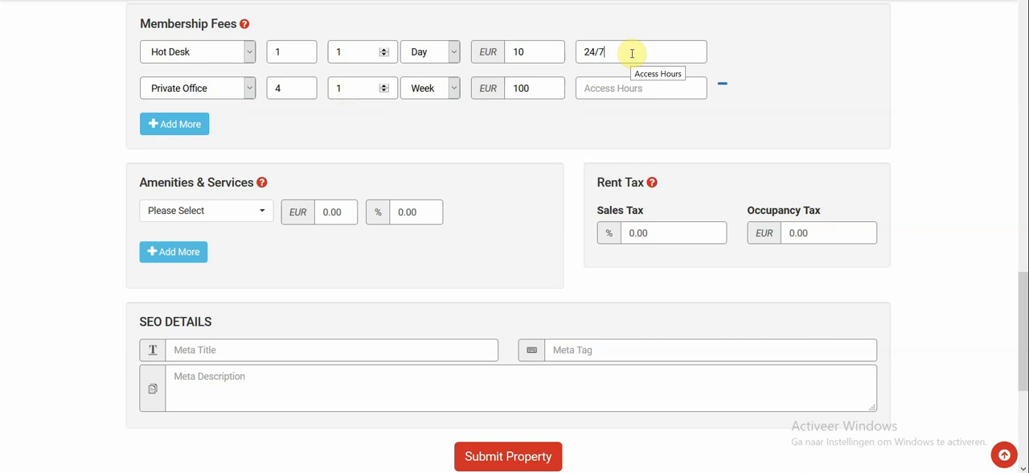
{"action": "left_click", "coordinate": [638, 89]}
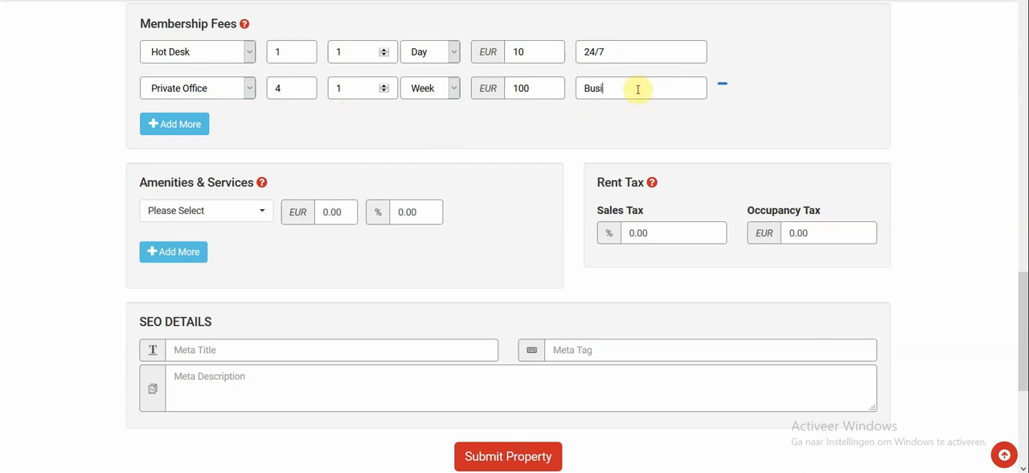
{"action": "type", "text": "Business hours"}
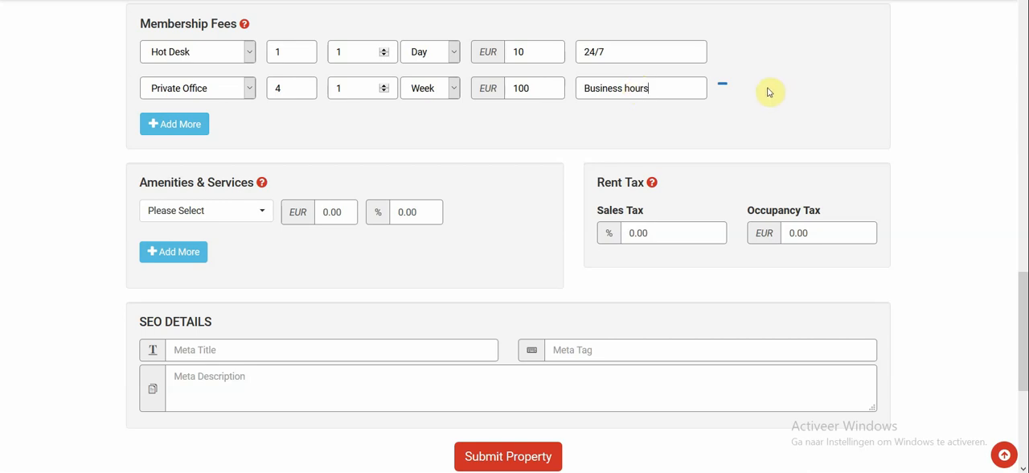
{"action": "left_click", "coordinate": [474, 148]}
Step: Choose Beer as the first entry under Amenities & Services
{"action": "scroll", "coordinate": [474, 149], "scroll_direction": "down", "scroll_amount": 2}
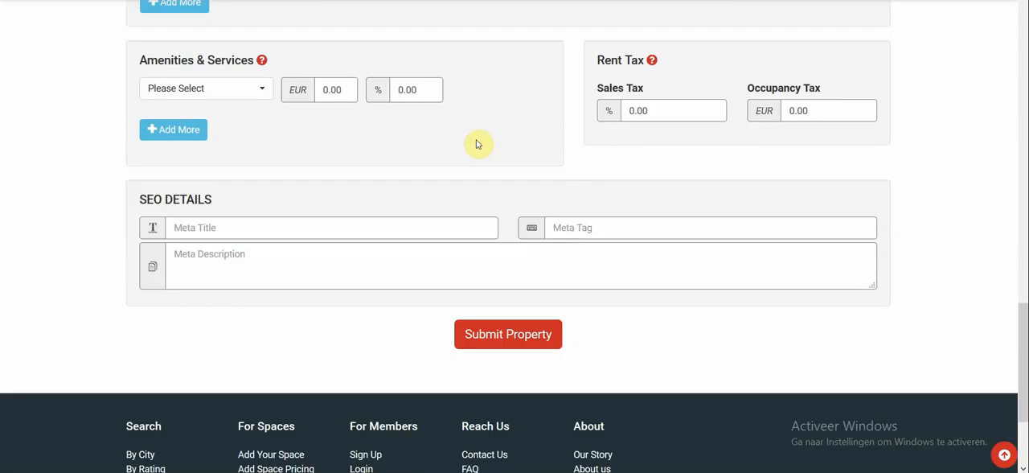
{"action": "left_click", "coordinate": [246, 133]}
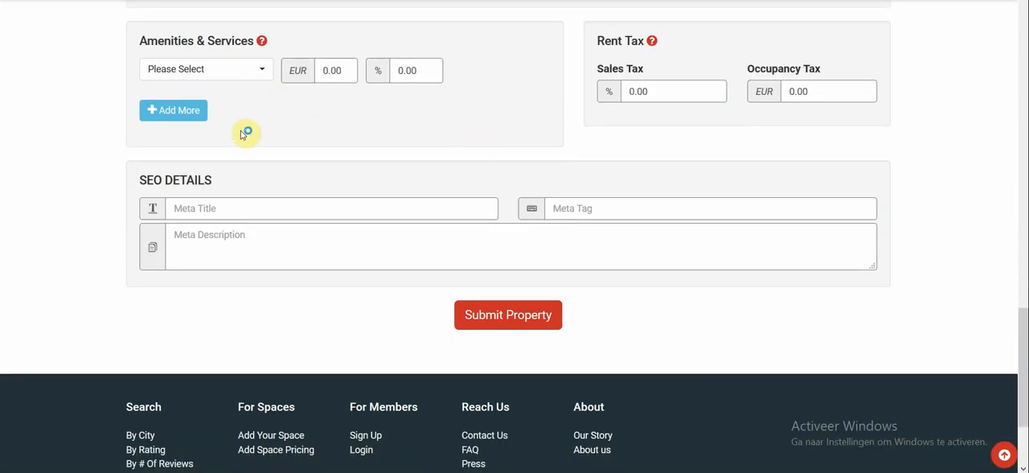
{"action": "left_click", "coordinate": [241, 72]}
{"action": "scroll", "coordinate": [248, 231], "scroll_direction": "down", "scroll_amount": 3}
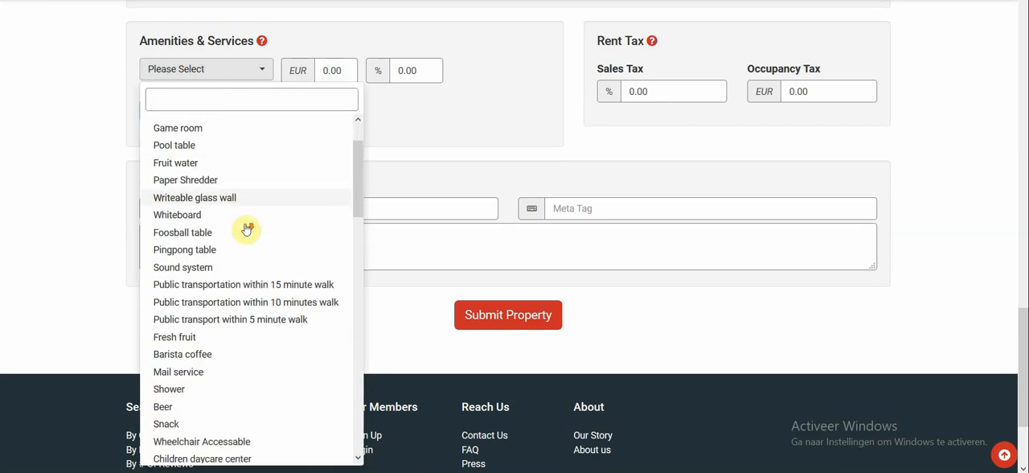
{"action": "scroll", "coordinate": [247, 230], "scroll_direction": "down", "scroll_amount": 2}
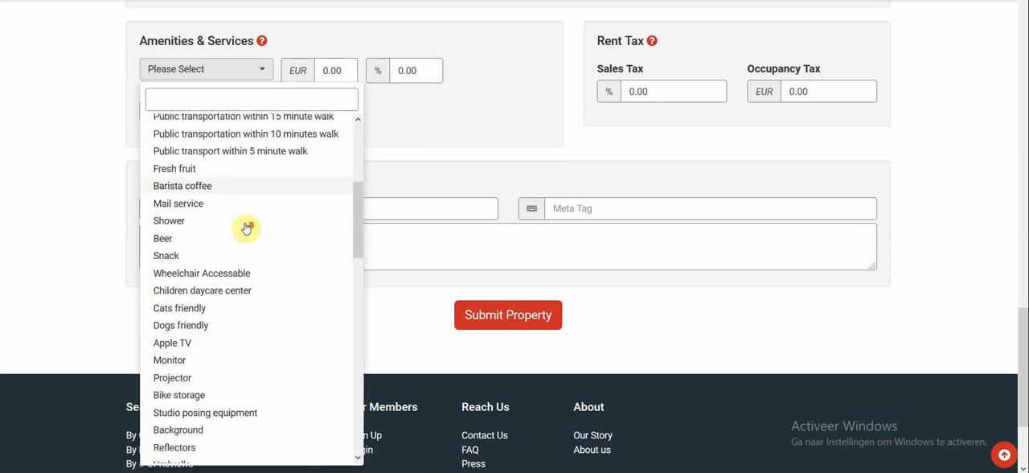
{"action": "left_click", "coordinate": [214, 202]}
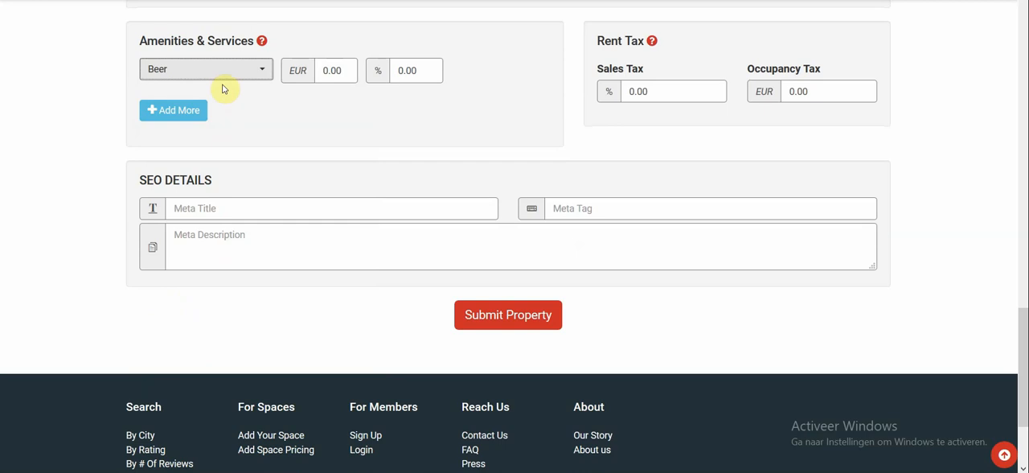
Step: Add Fruit water and Paper Shredder as further amenities of the property
{"action": "left_click", "coordinate": [184, 114]}
{"action": "left_click", "coordinate": [198, 110]}
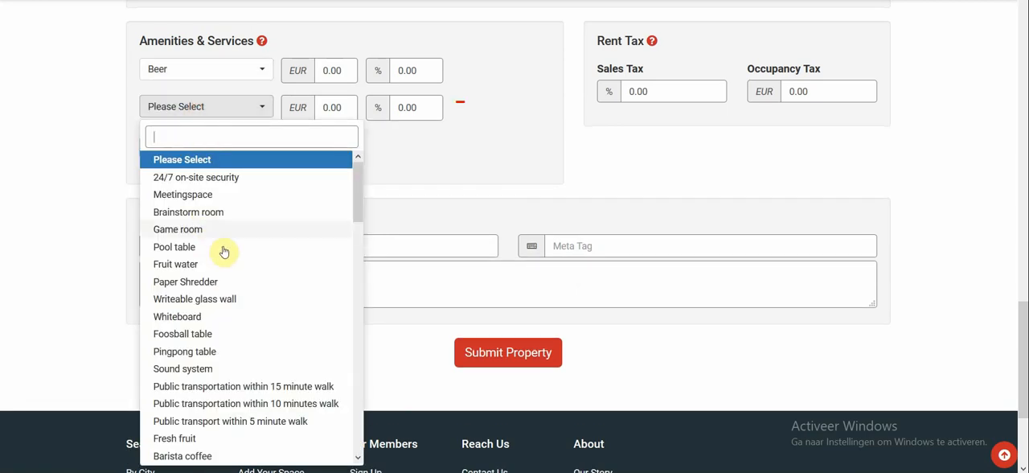
{"action": "left_click", "coordinate": [204, 271]}
{"action": "left_click", "coordinate": [191, 147]}
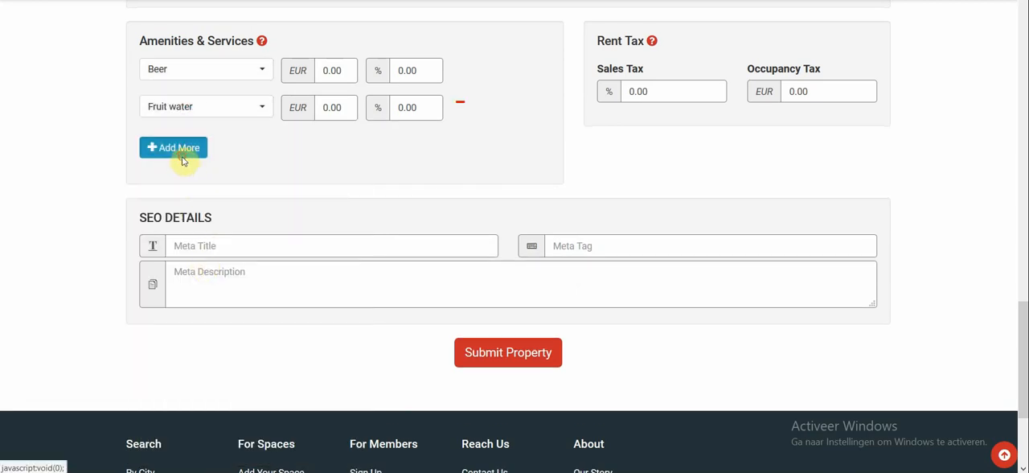
{"action": "left_click", "coordinate": [190, 150]}
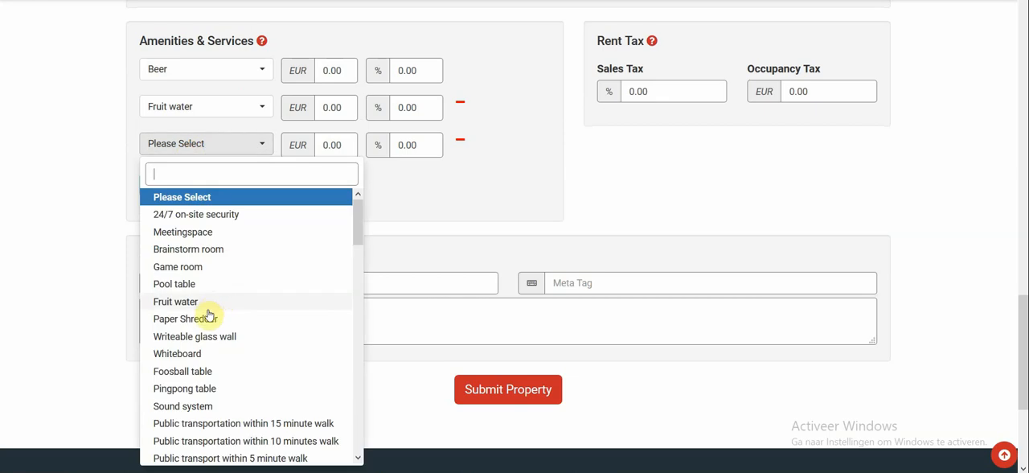
{"action": "left_click", "coordinate": [204, 318]}
Step: Add the amenity Public transport within 5 minute walk to the property
{"action": "left_click", "coordinate": [185, 194]}
{"action": "left_click", "coordinate": [190, 185]}
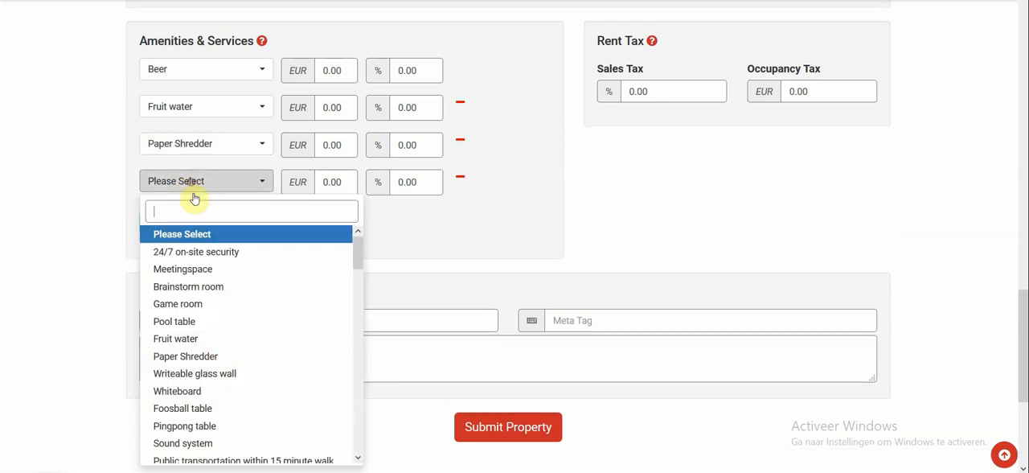
{"action": "scroll", "coordinate": [235, 312], "scroll_direction": "down", "scroll_amount": 3}
{"action": "scroll", "coordinate": [241, 305], "scroll_direction": "up", "scroll_amount": 5}
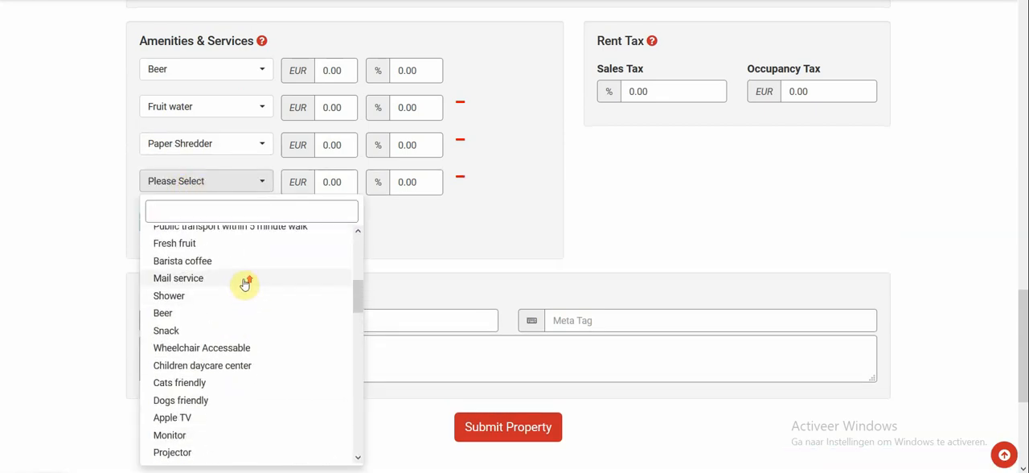
{"action": "left_click", "coordinate": [248, 294]}
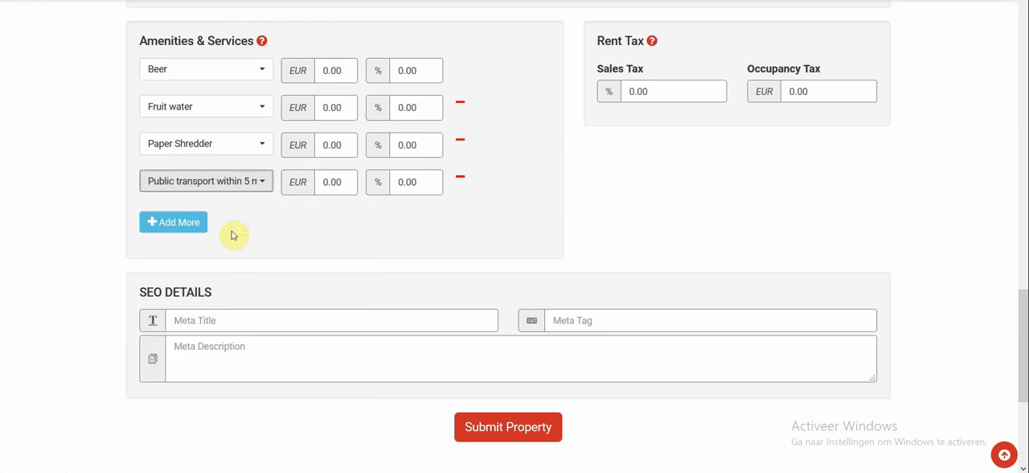
Step: Add Relaxing lounge as the fifth amenity of the property
{"action": "left_click", "coordinate": [190, 223]}
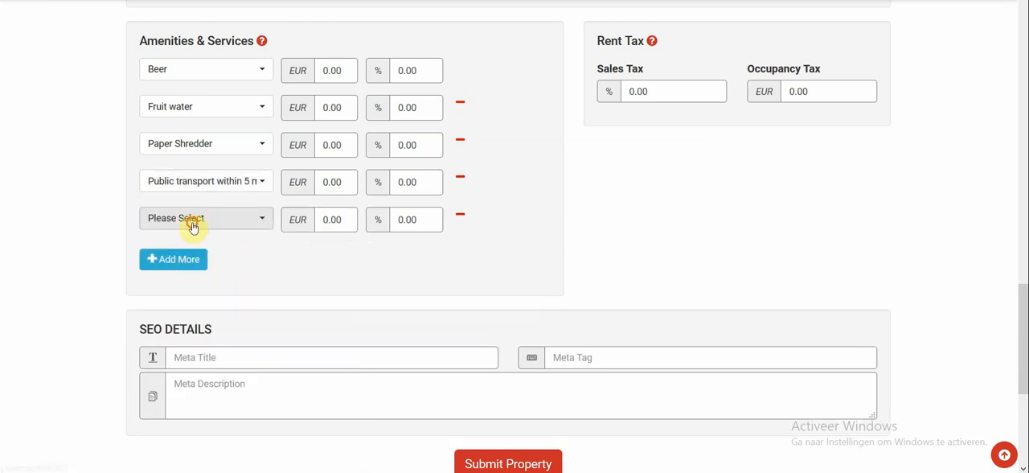
{"action": "left_click", "coordinate": [191, 219]}
{"action": "scroll", "coordinate": [215, 362], "scroll_direction": "down", "scroll_amount": 3}
{"action": "scroll", "coordinate": [215, 361], "scroll_direction": "down", "scroll_amount": 10}
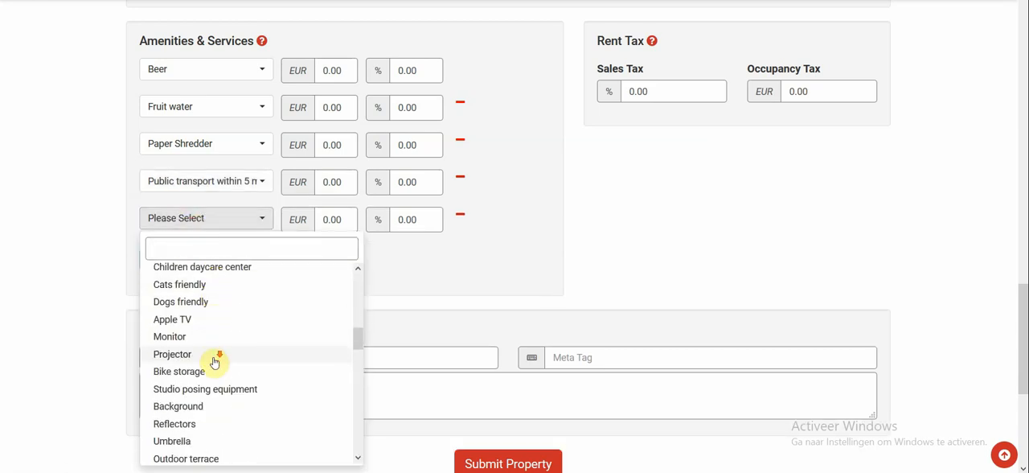
{"action": "left_click", "coordinate": [213, 341]}
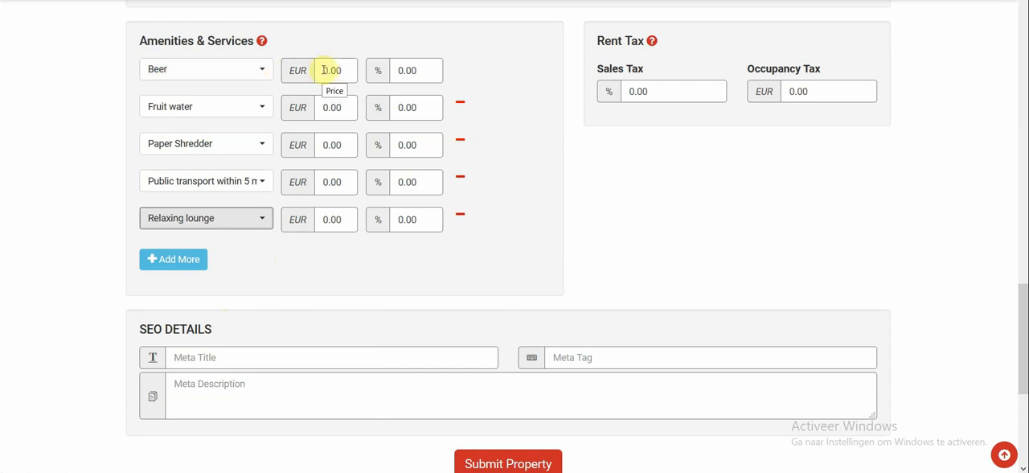
Step: Set the price of the Beer amenity to 1 EUR and its percentage to 21
{"action": "left_click_drag", "start_coordinate": [325, 70], "coordinate": [345, 69]}
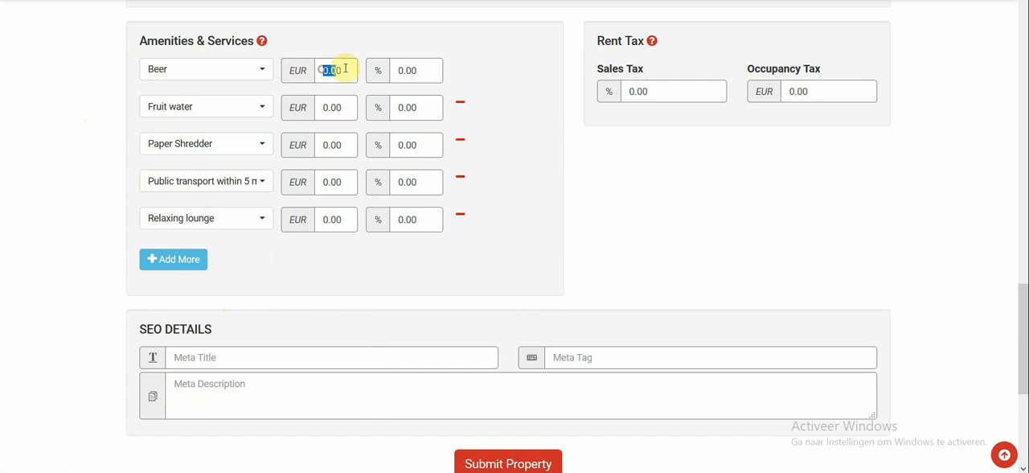
{"action": "type", "text": "1"}
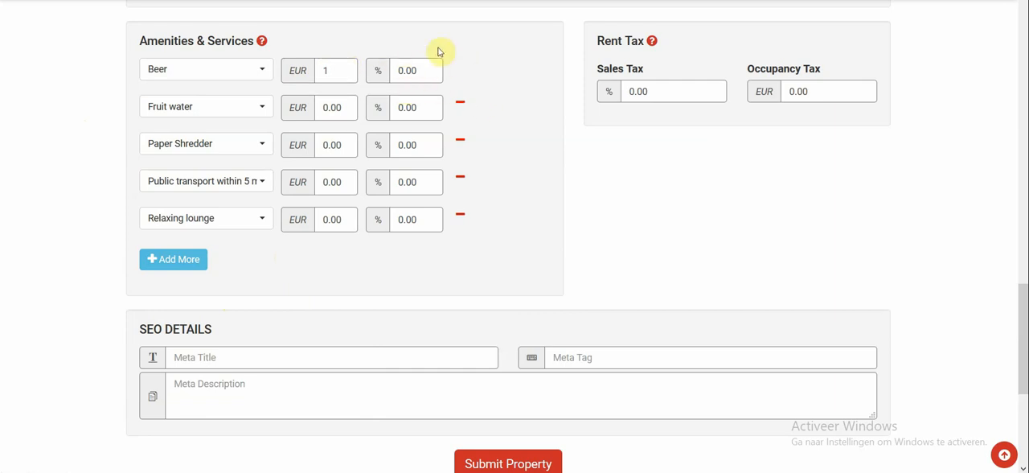
{"action": "left_click", "coordinate": [426, 73]}
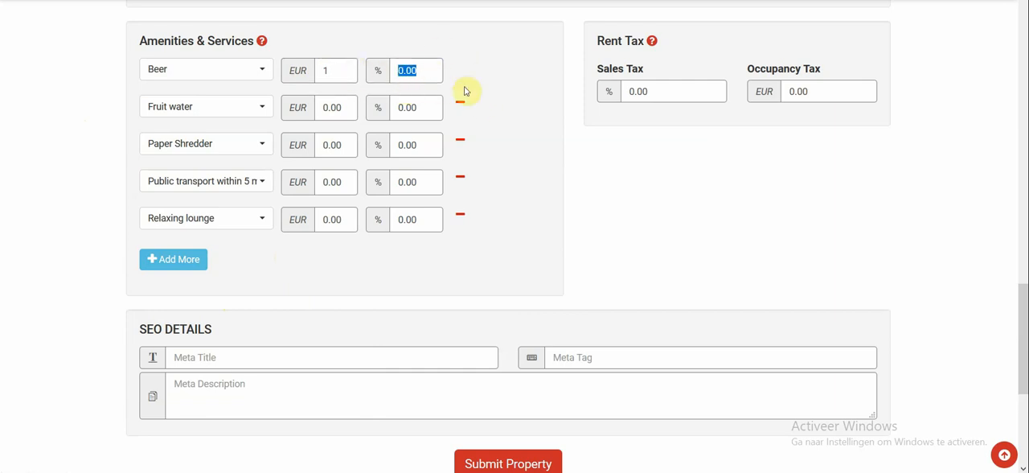
{"action": "type", "text": "21"}
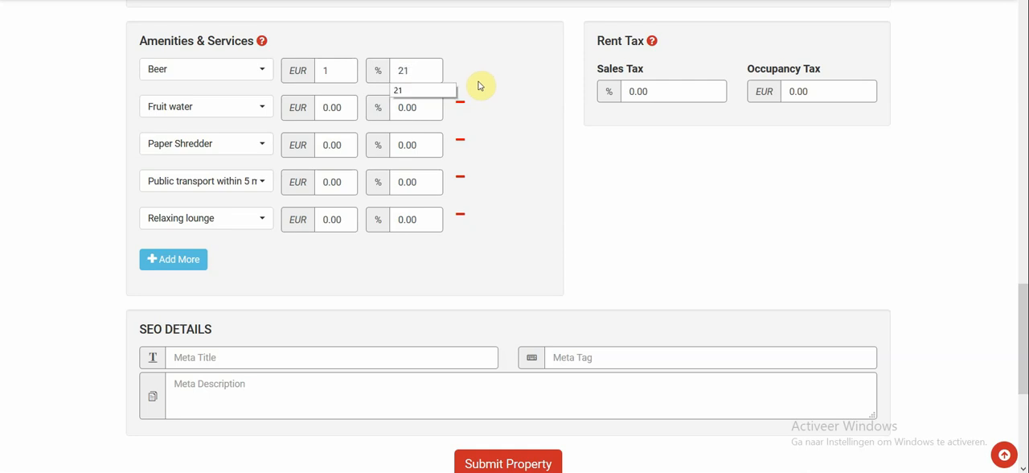
{"action": "left_click", "coordinate": [514, 106]}
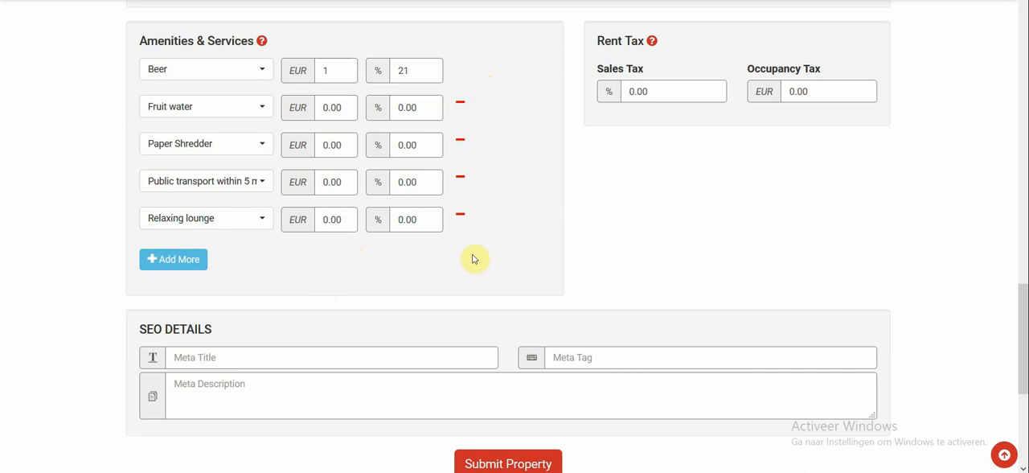
Step: Add Pingpong table as the sixth amenity of the property
{"action": "left_click", "coordinate": [189, 260]}
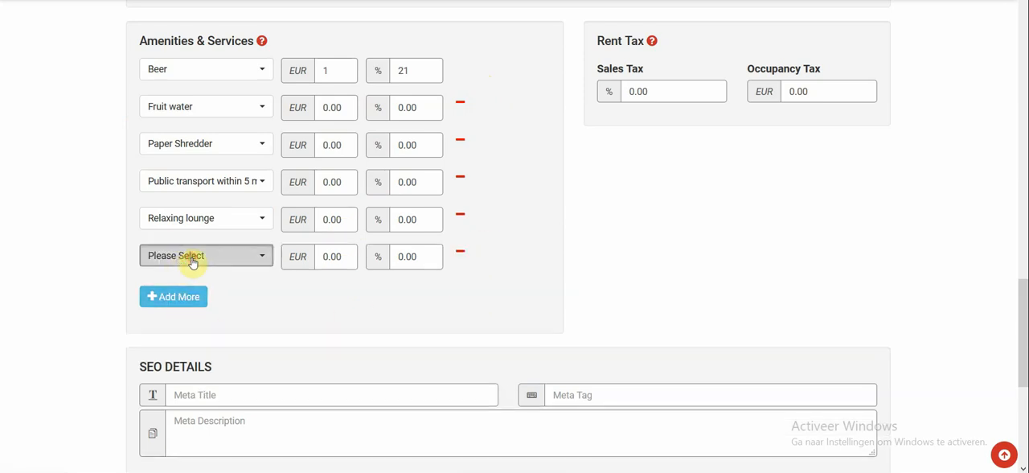
{"action": "left_click", "coordinate": [191, 259]}
{"action": "left_click", "coordinate": [212, 218]}
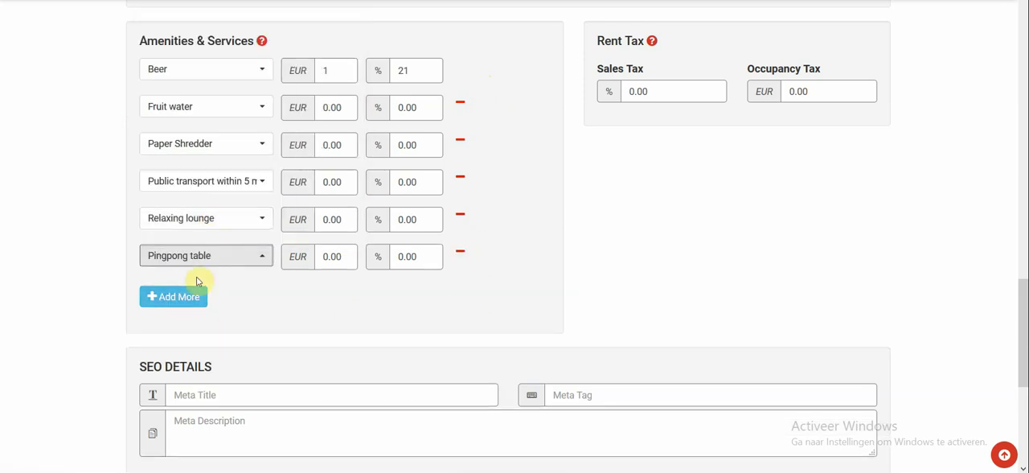
Step: Add Coffee as another amenity of the property and remove the Pingpong table amenity
{"action": "left_click", "coordinate": [188, 299]}
{"action": "left_click", "coordinate": [193, 292]}
{"action": "scroll", "coordinate": [229, 185], "scroll_direction": "down", "scroll_amount": 10}
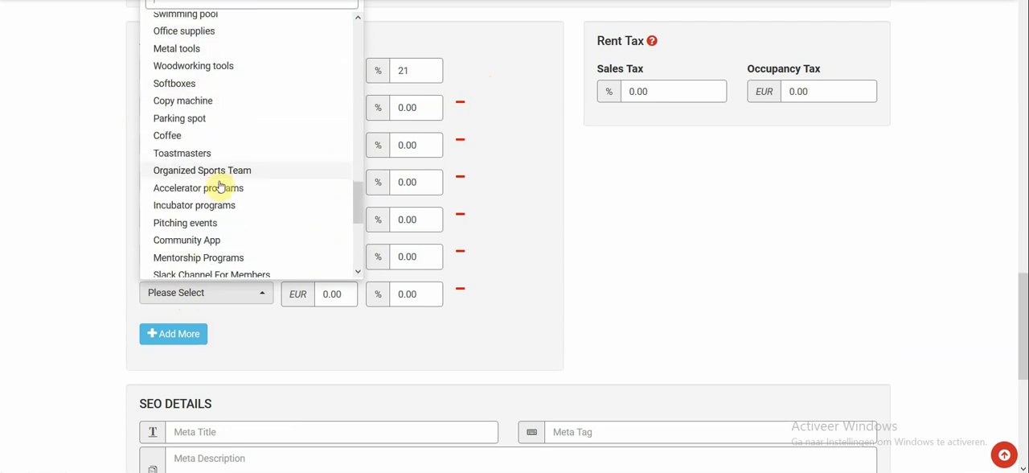
{"action": "left_click", "coordinate": [201, 136]}
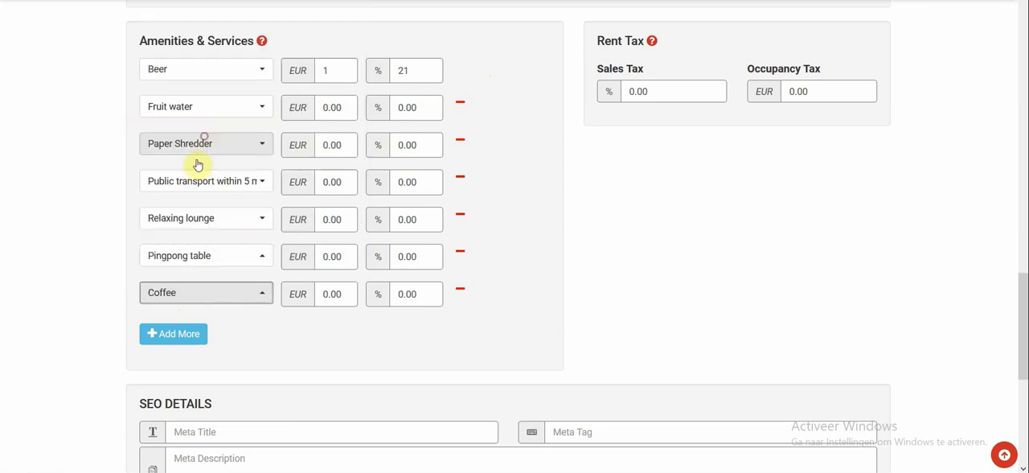
{"action": "left_click", "coordinate": [461, 254]}
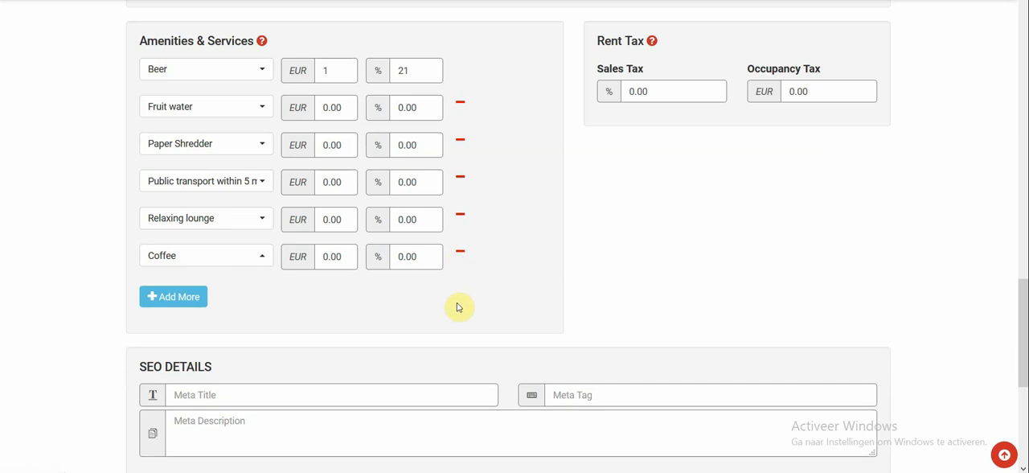
Step: Set the property's rent sales tax to 21 percent
{"action": "scroll", "coordinate": [456, 307], "scroll_direction": "up", "scroll_amount": 1}
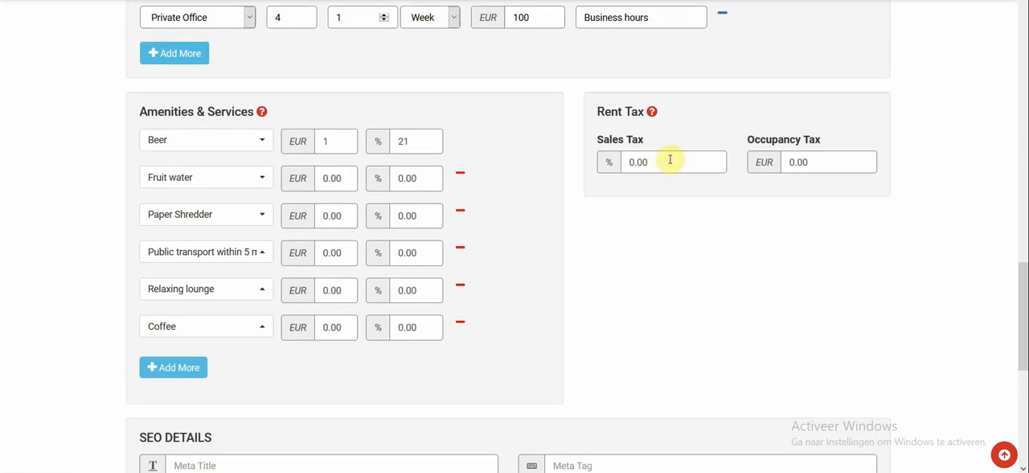
{"action": "double_click", "coordinate": [666, 159]}
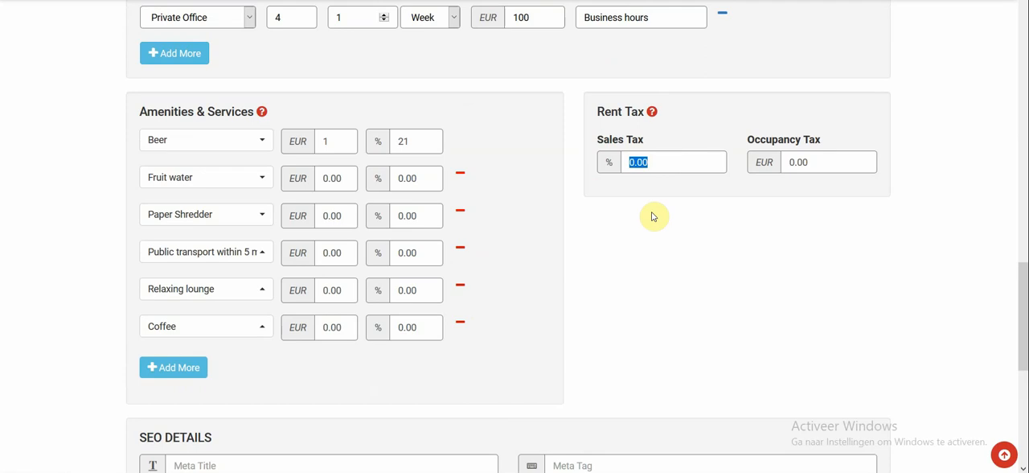
{"action": "type", "text": "21"}
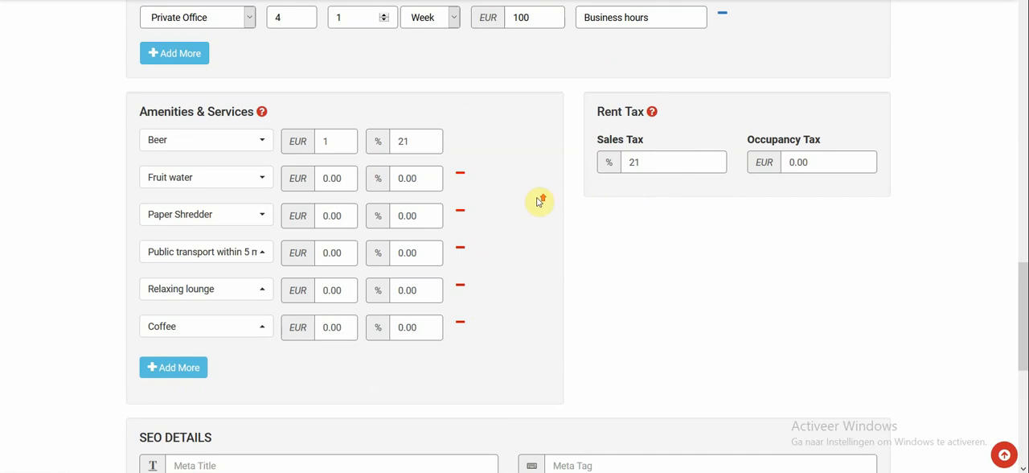
{"action": "scroll", "coordinate": [540, 201], "scroll_direction": "up", "scroll_amount": 3}
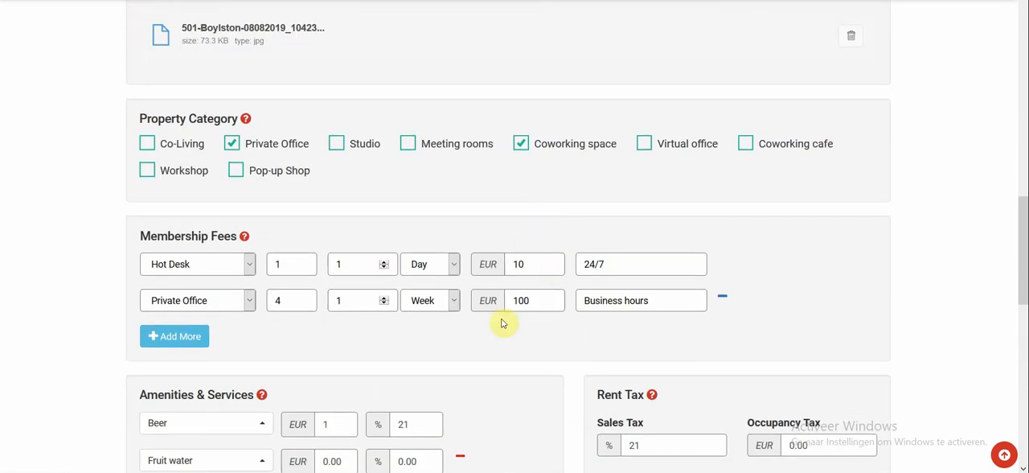
{"action": "scroll", "coordinate": [502, 323], "scroll_direction": "down", "scroll_amount": 3}
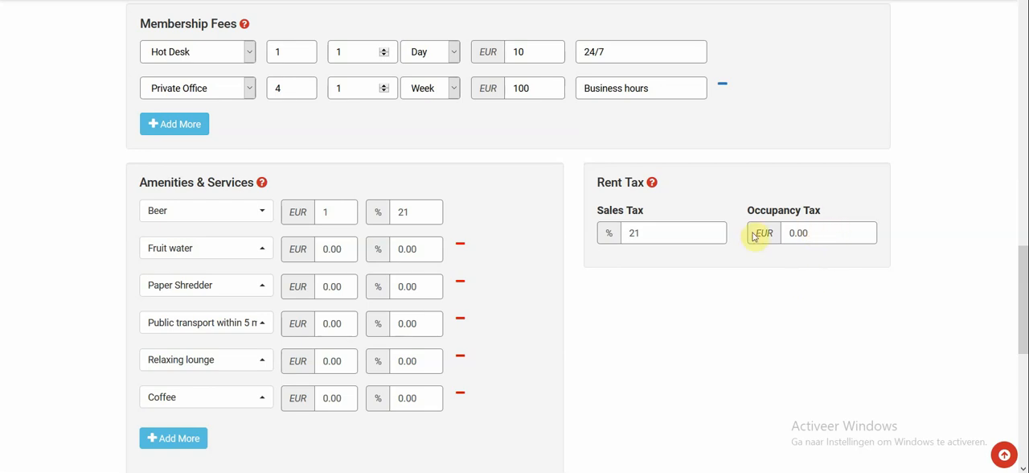
Step: Set the SEO meta title to "Coworking space in Holland" and the meta tag to "Cowoking, Cowork, Work"
{"action": "scroll", "coordinate": [788, 261], "scroll_direction": "down", "scroll_amount": 5}
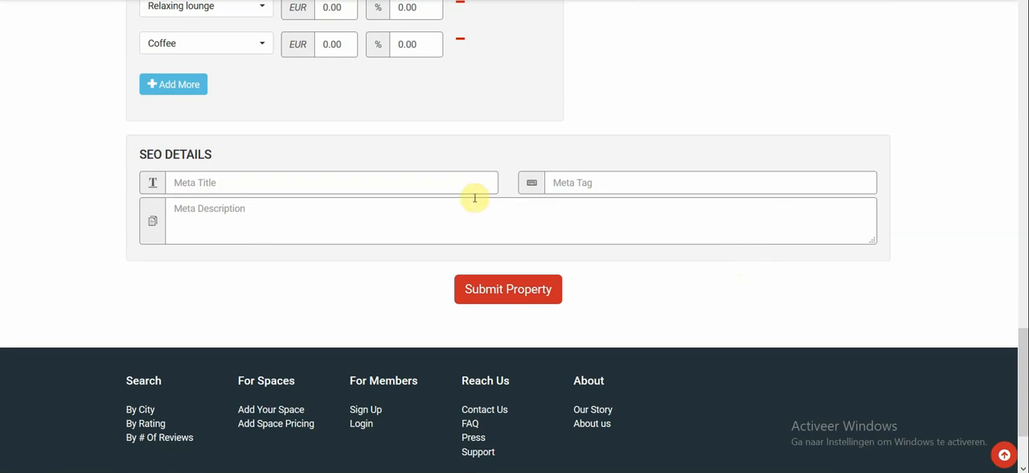
{"action": "left_click", "coordinate": [405, 186]}
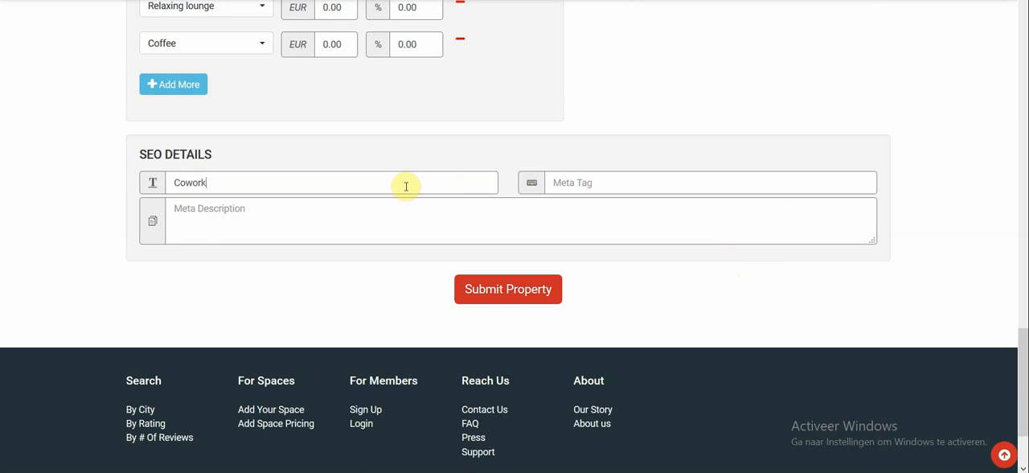
{"action": "type", "text": "pace in Holland"}
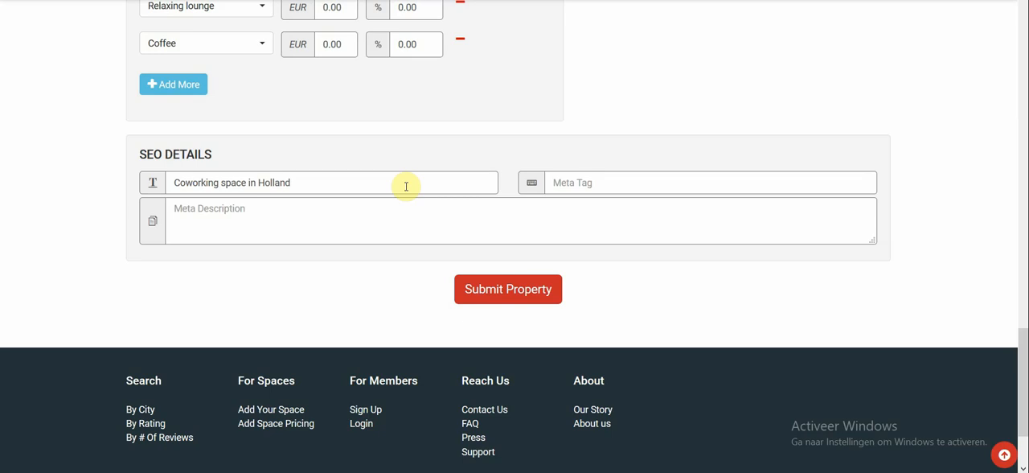
{"action": "key", "text": "Tab"}
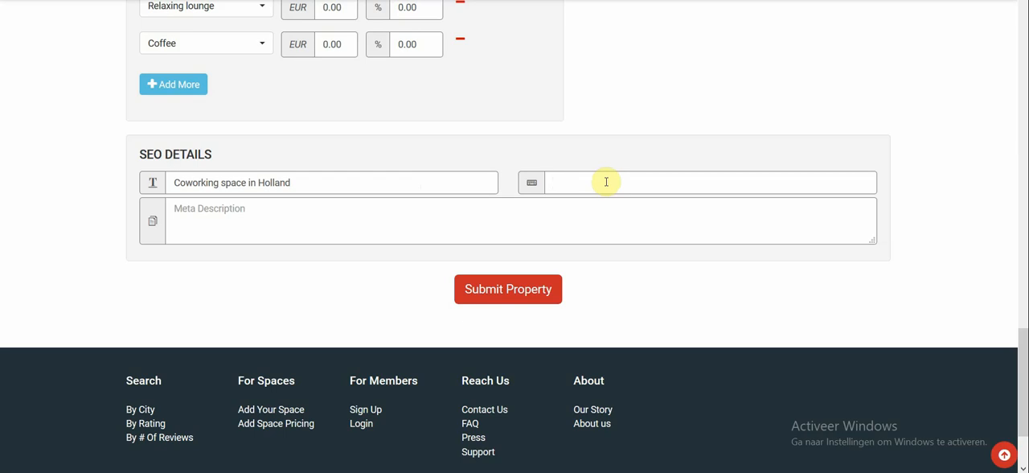
{"action": "type", "text": "co"}
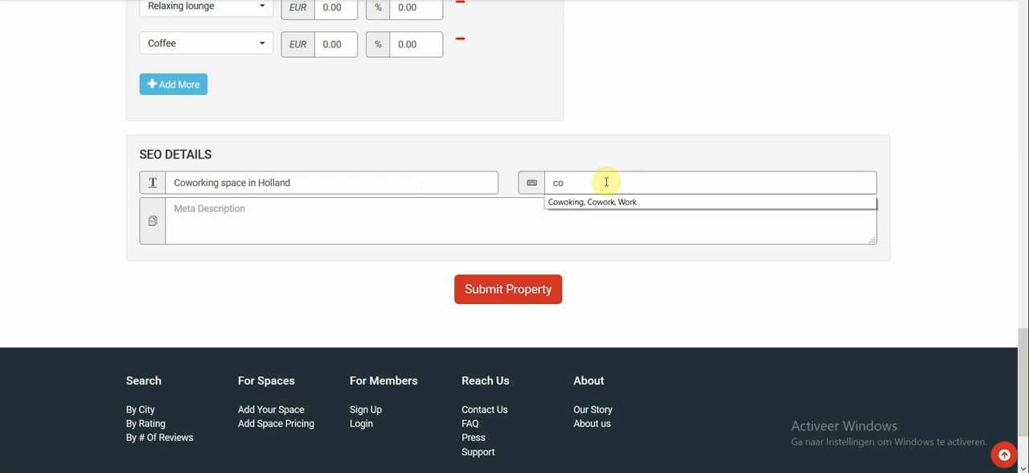
{"action": "left_click", "coordinate": [608, 203]}
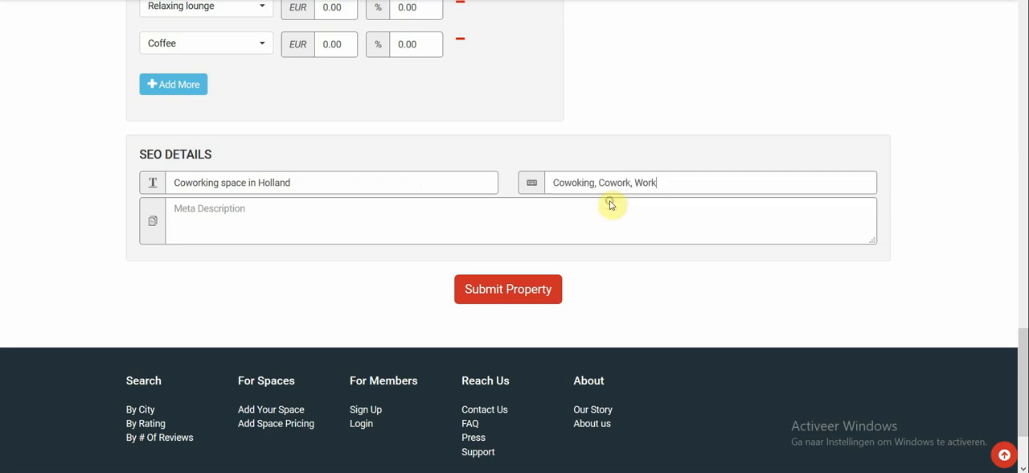
Step: Enter the meta description "A nice coworking space in Holland. It's in the middle of the tulips!"
{"action": "left_click", "coordinate": [536, 207]}
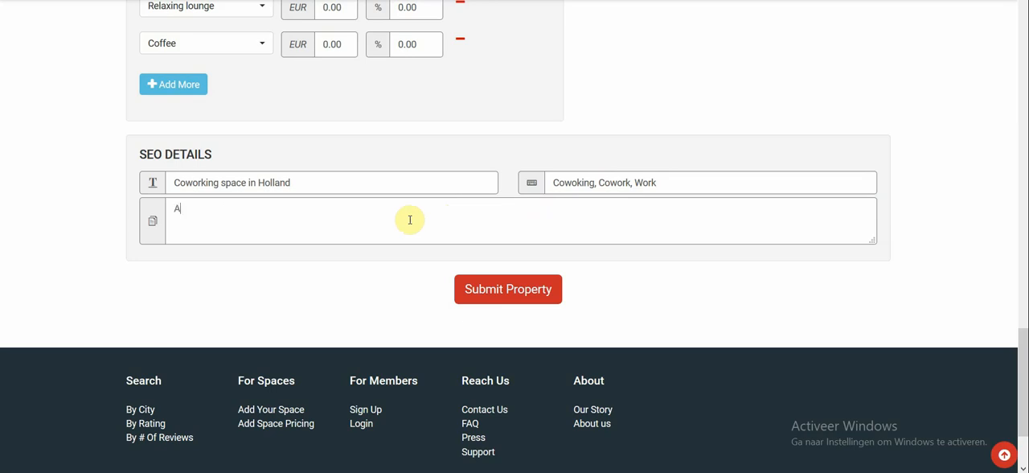
{"action": "type", "text": "e coworking space in Holland. It"}
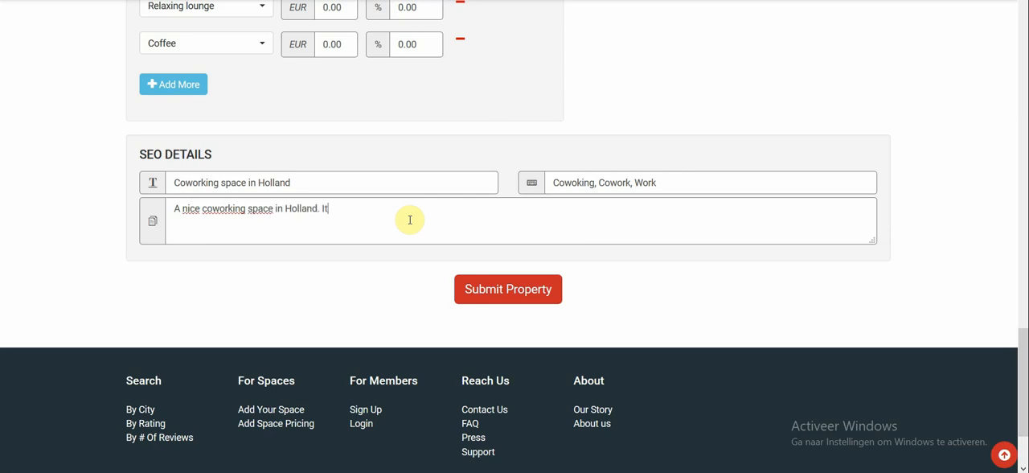
{"action": "type", "text": "in the middle of "}
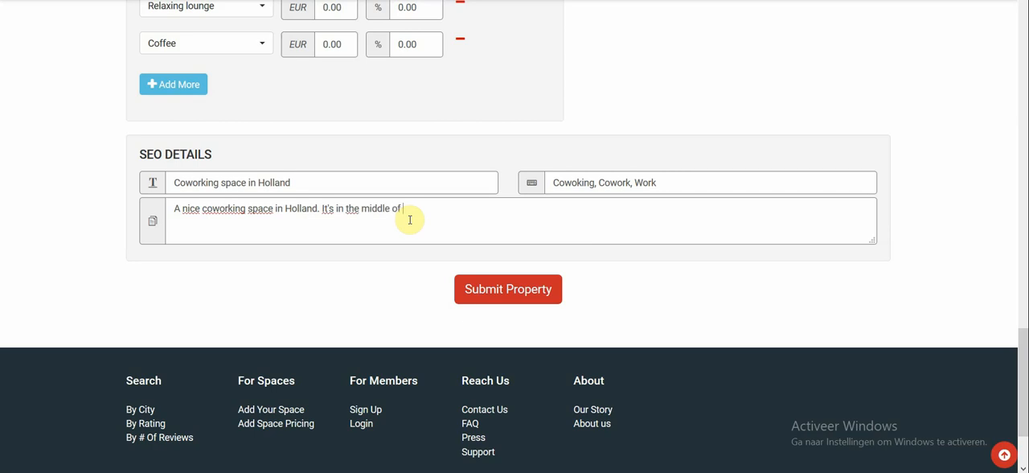
{"action": "type", "text": "the tulips!"}
Step: Review the completed property form, including the Rent Tax explanation, the uploaded images and the SEO details
{"action": "scroll", "coordinate": [647, 182], "scroll_direction": "up", "scroll_amount": 4}
{"action": "mouse_move", "coordinate": [649, 184]}
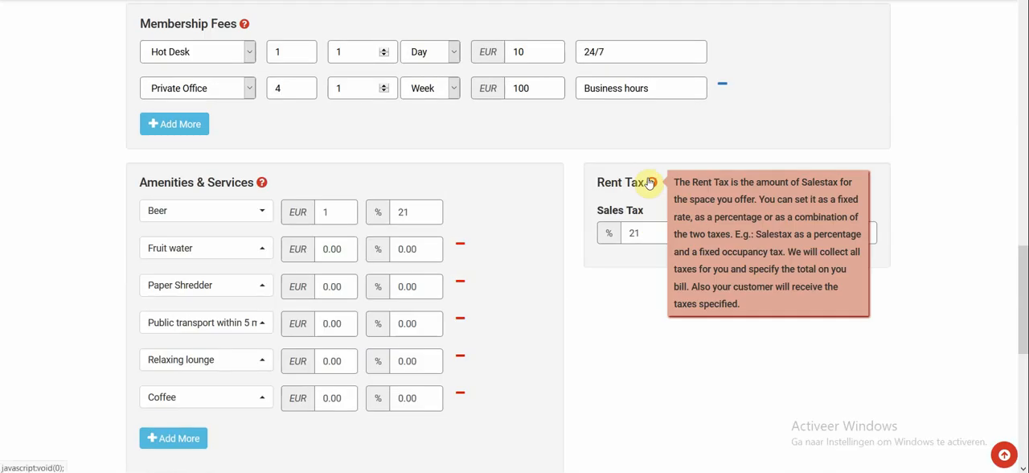
{"action": "scroll", "coordinate": [586, 168], "scroll_direction": "up", "scroll_amount": 5}
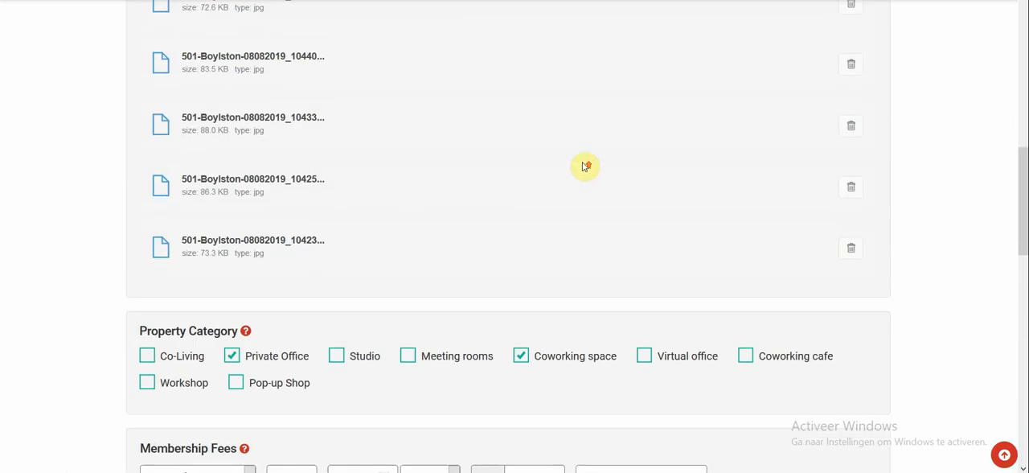
{"action": "scroll", "coordinate": [586, 166], "scroll_direction": "up", "scroll_amount": 9}
{"action": "scroll", "coordinate": [586, 164], "scroll_direction": "down", "scroll_amount": 4}
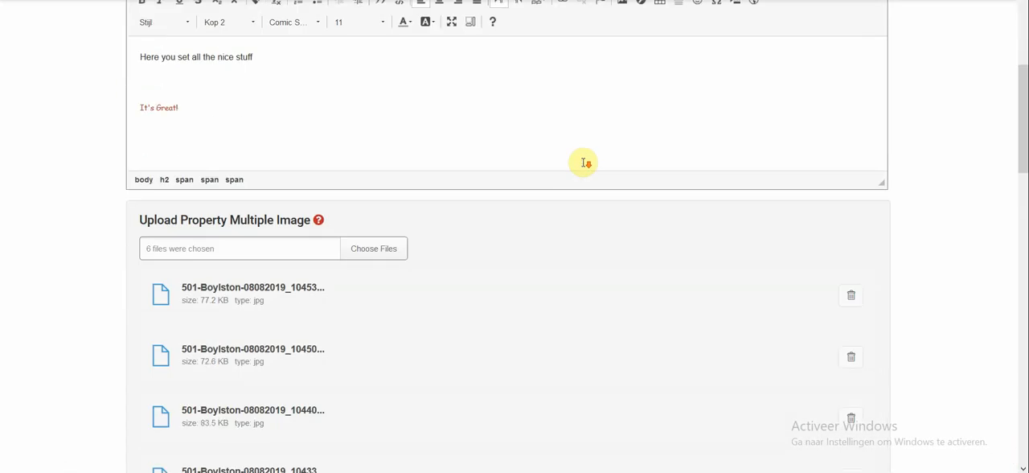
{"action": "scroll", "coordinate": [584, 163], "scroll_direction": "down", "scroll_amount": 10}
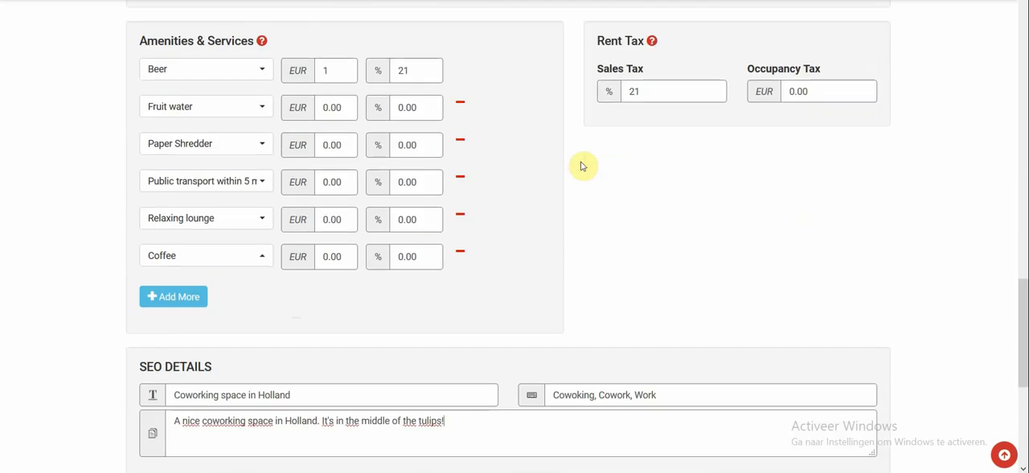
{"action": "mouse_move", "coordinate": [652, 42]}
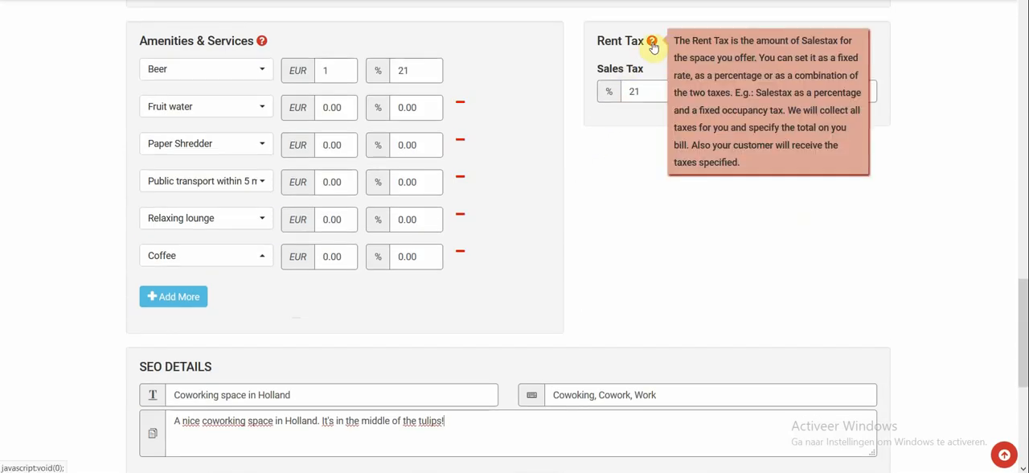
{"action": "scroll", "coordinate": [616, 184], "scroll_direction": "down", "scroll_amount": 3}
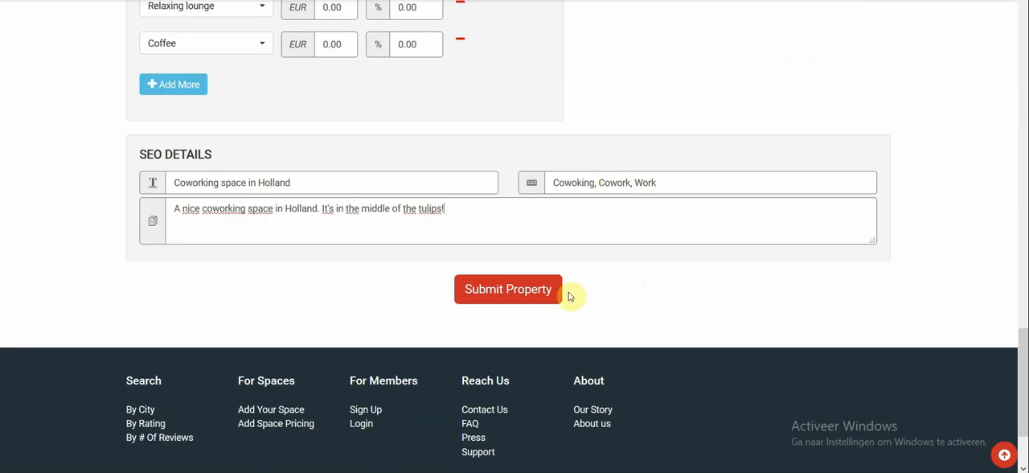
Step: Submit the property and open its new Testing coworkingspaces listing page
{"action": "left_click", "coordinate": [521, 289]}
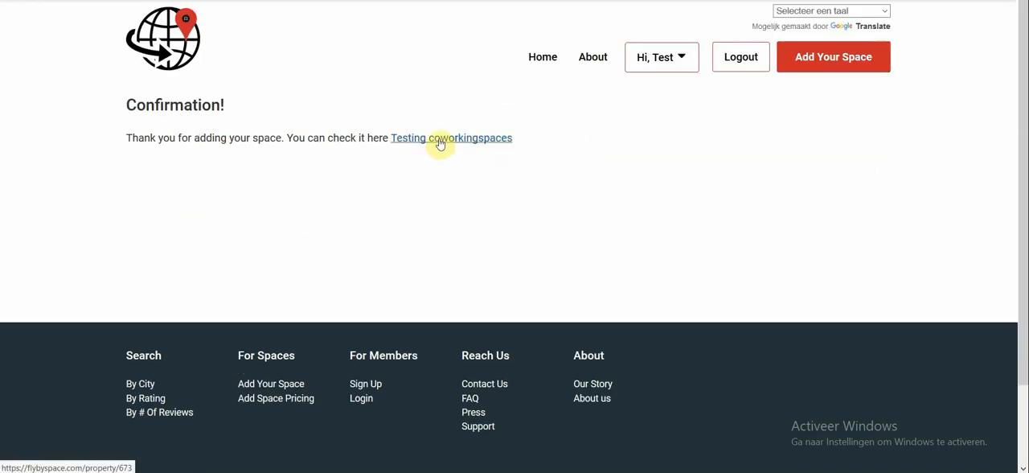
{"action": "left_click", "coordinate": [440, 144]}
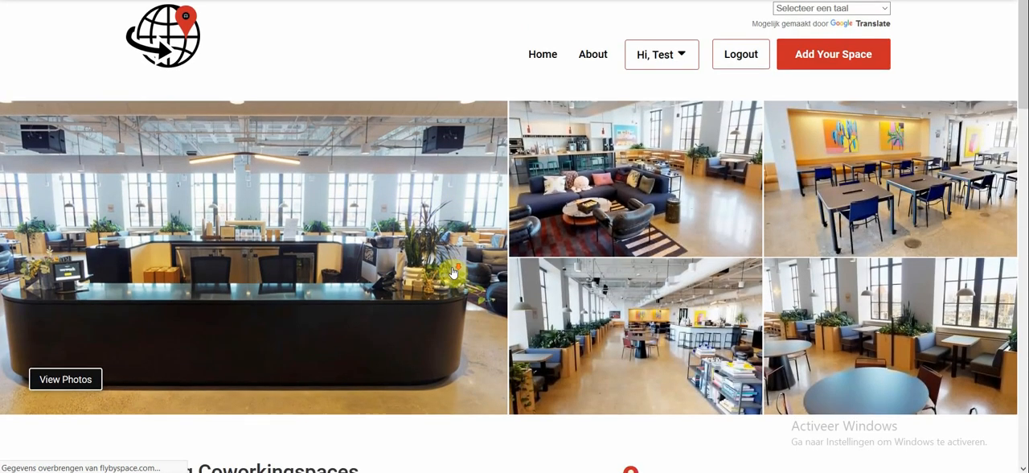
Step: View the listing's photos one after another up to the last image and close the gallery
{"action": "scroll", "coordinate": [454, 273], "scroll_direction": "down", "scroll_amount": 2}
{"action": "scroll", "coordinate": [440, 260], "scroll_direction": "up", "scroll_amount": 1}
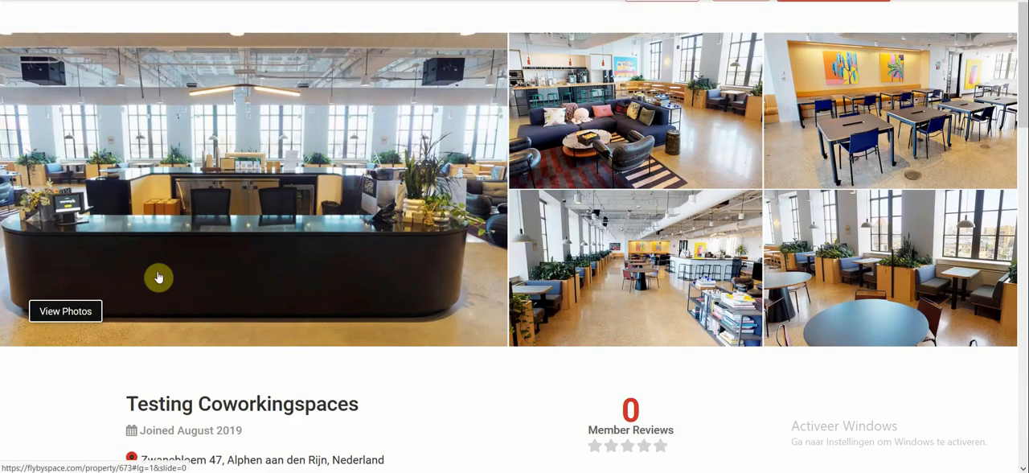
{"action": "left_click", "coordinate": [84, 312]}
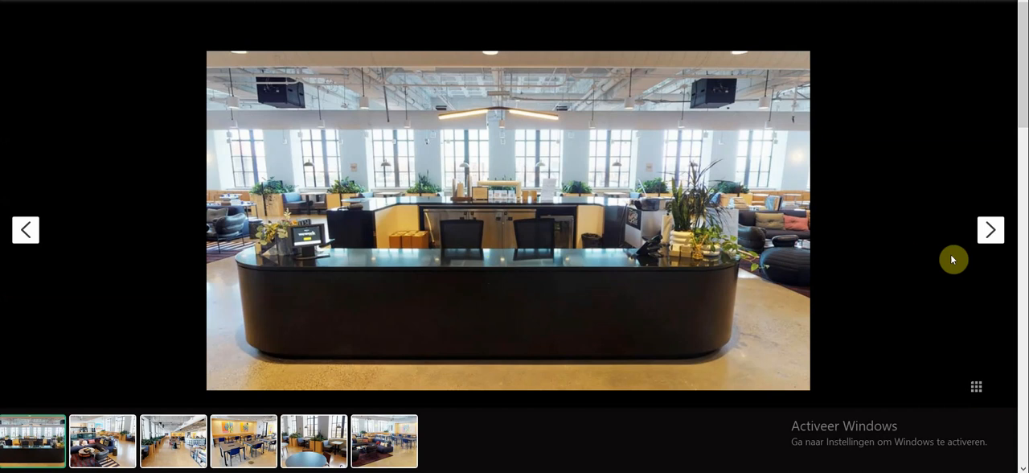
{"action": "left_click", "coordinate": [988, 231]}
{"action": "left_click", "coordinate": [988, 233]}
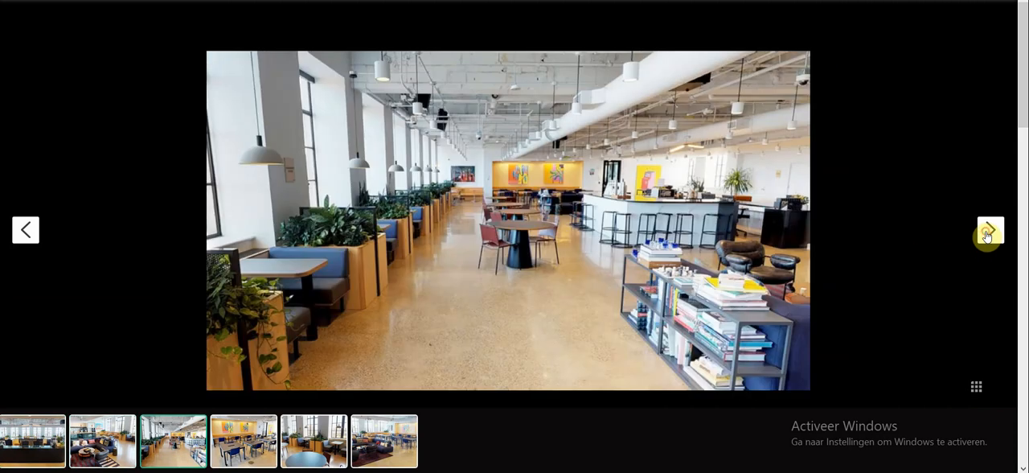
{"action": "left_click", "coordinate": [987, 233]}
{"action": "left_click", "coordinate": [988, 233]}
{"action": "left_click", "coordinate": [988, 233]}
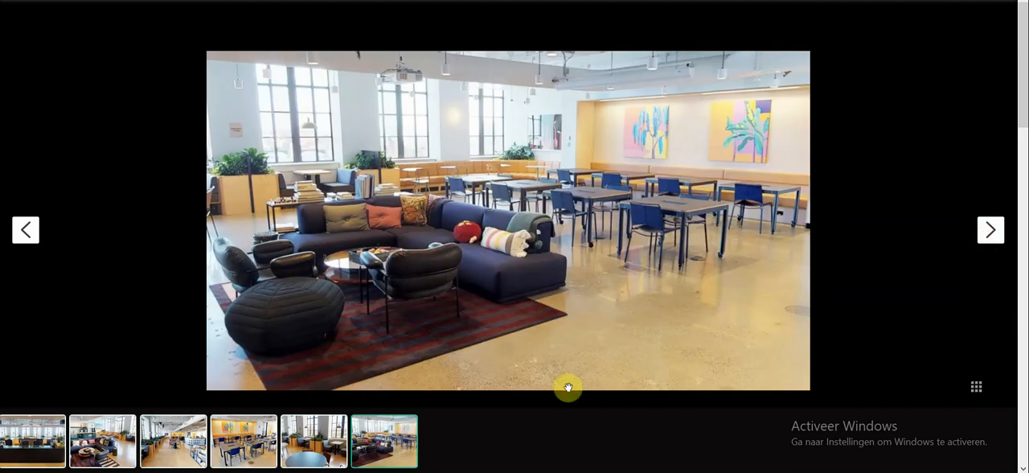
{"action": "left_click", "coordinate": [939, 161]}
Step: Examine the published listing's description, its amenities including the Beer price with tax, and its fees and costs
{"action": "scroll", "coordinate": [336, 257], "scroll_direction": "down", "scroll_amount": 2}
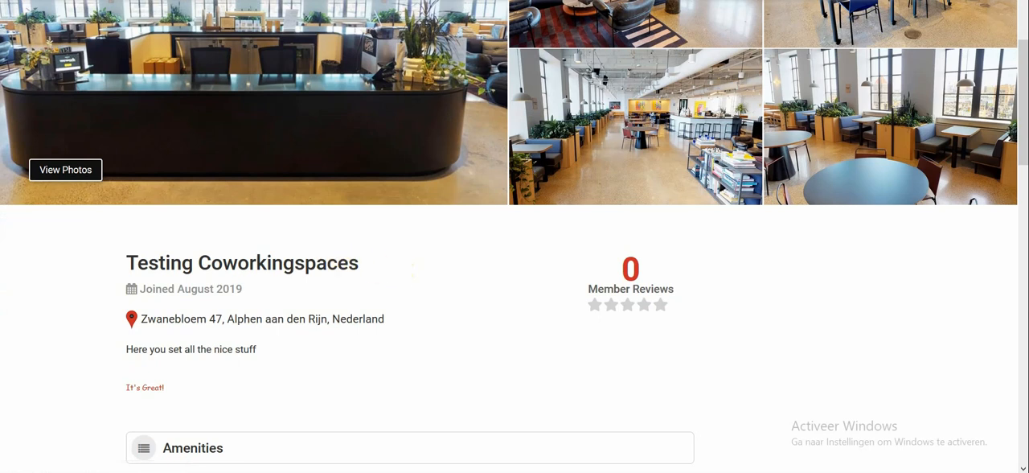
{"action": "scroll", "coordinate": [406, 291], "scroll_direction": "down", "scroll_amount": 2}
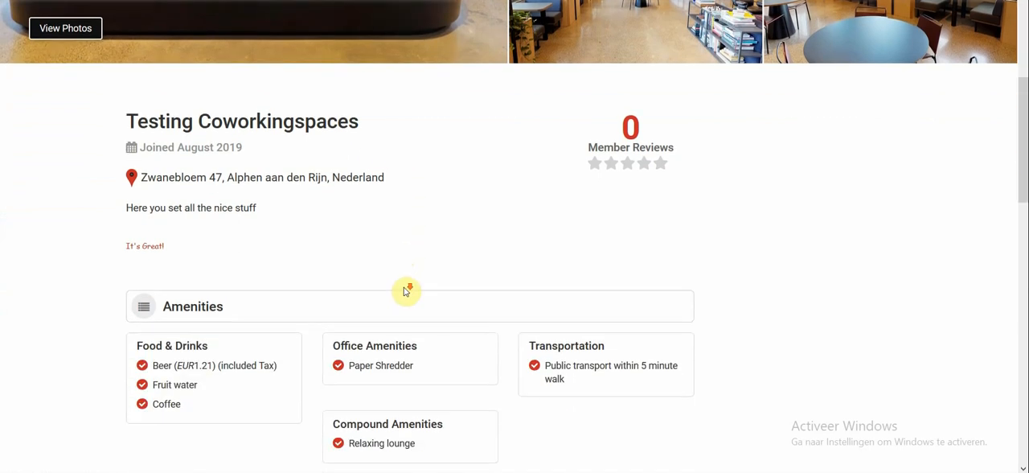
{"action": "scroll", "coordinate": [406, 291], "scroll_direction": "down", "scroll_amount": 1}
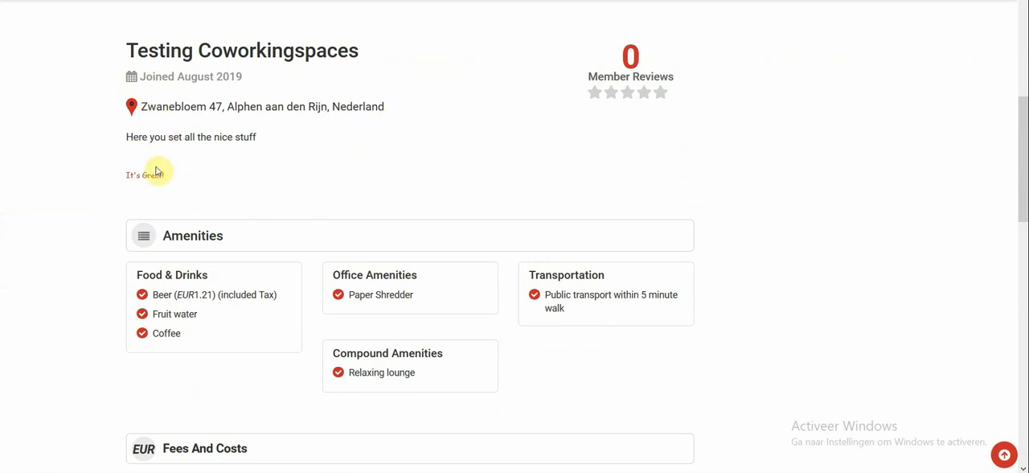
{"action": "scroll", "coordinate": [184, 154], "scroll_direction": "down", "scroll_amount": 2}
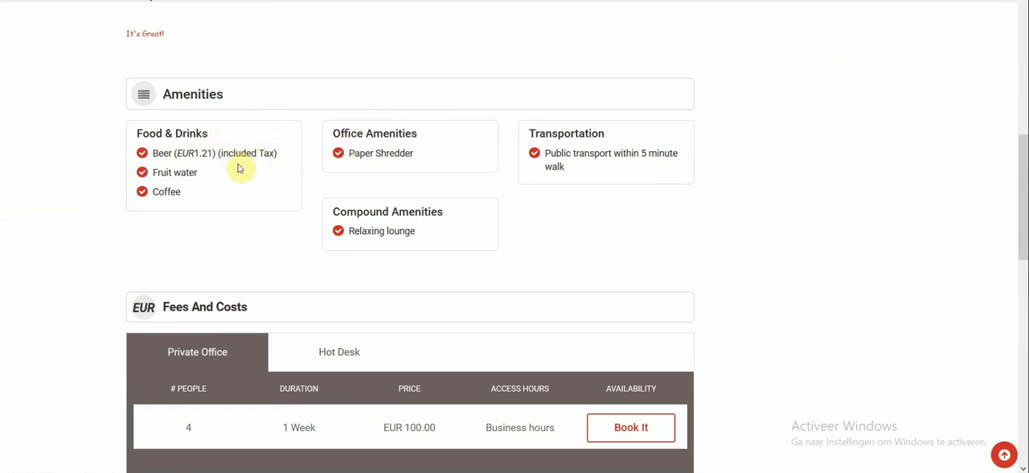
{"action": "left_click_drag", "start_coordinate": [159, 153], "coordinate": [279, 151]}
{"action": "left_click", "coordinate": [249, 231]}
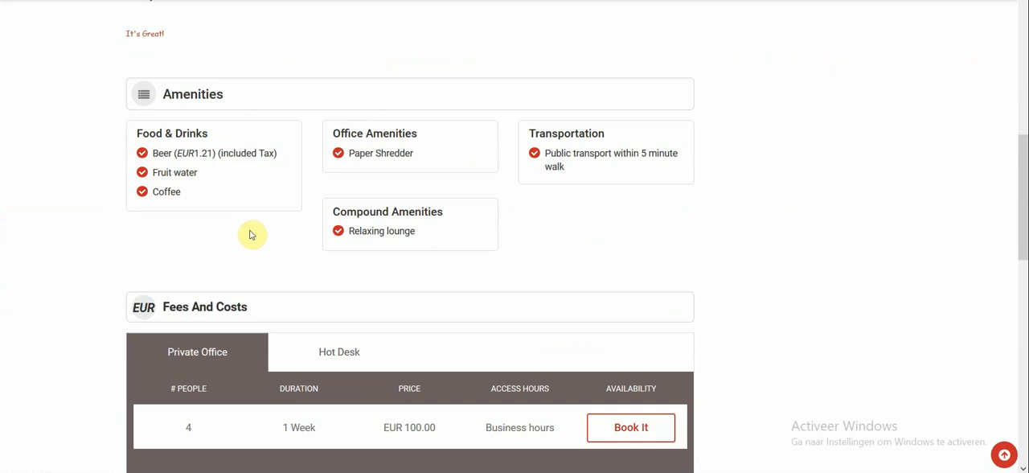
{"action": "scroll", "coordinate": [251, 232], "scroll_direction": "down", "scroll_amount": 1}
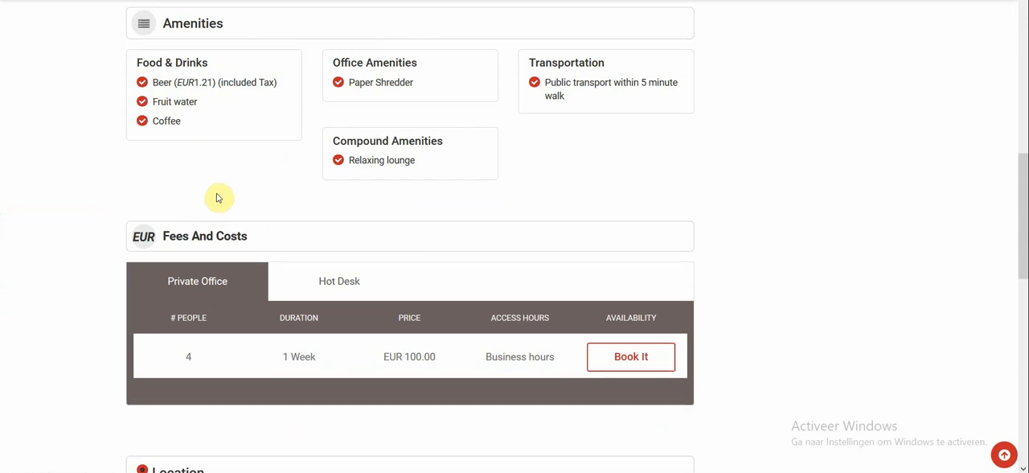
Step: View the listing's Hot Desk fees, its location map and the review form
{"action": "scroll", "coordinate": [217, 198], "scroll_direction": "down", "scroll_amount": 2}
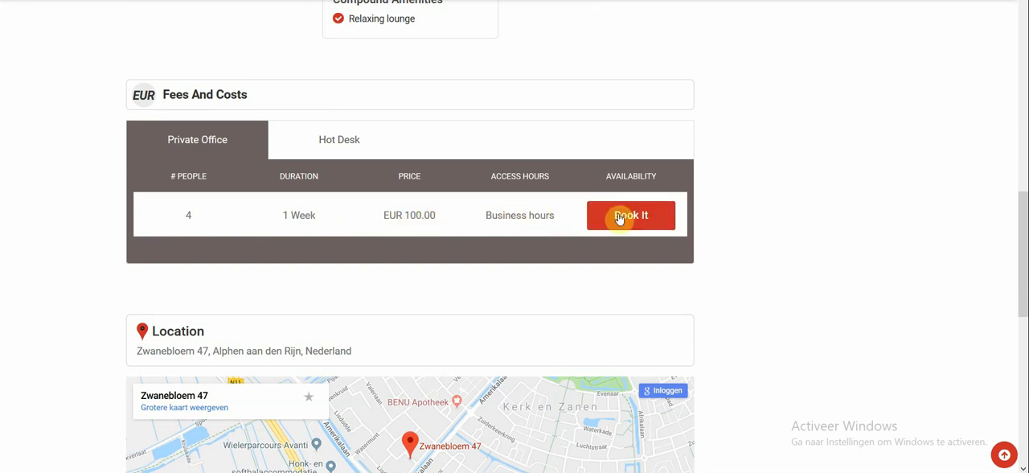
{"action": "left_click", "coordinate": [340, 143]}
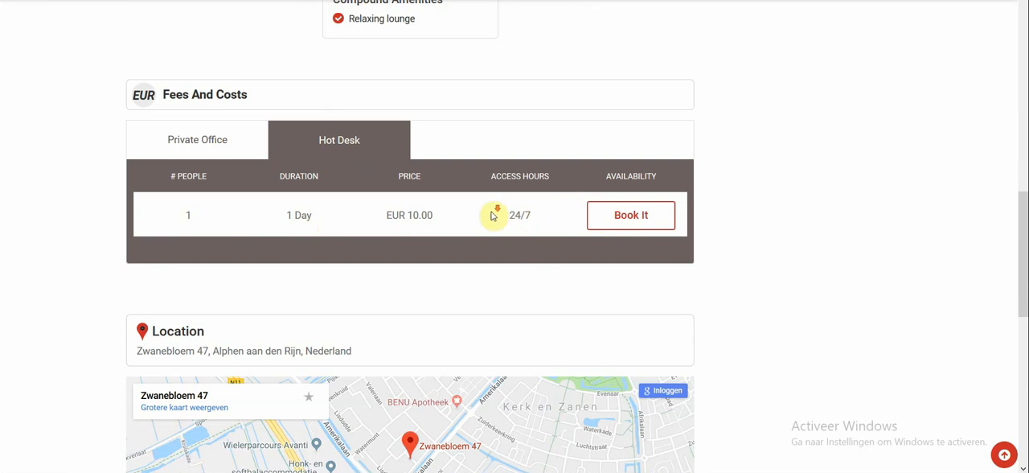
{"action": "scroll", "coordinate": [491, 213], "scroll_direction": "down", "scroll_amount": 3}
{"action": "scroll", "coordinate": [492, 212], "scroll_direction": "down", "scroll_amount": 1}
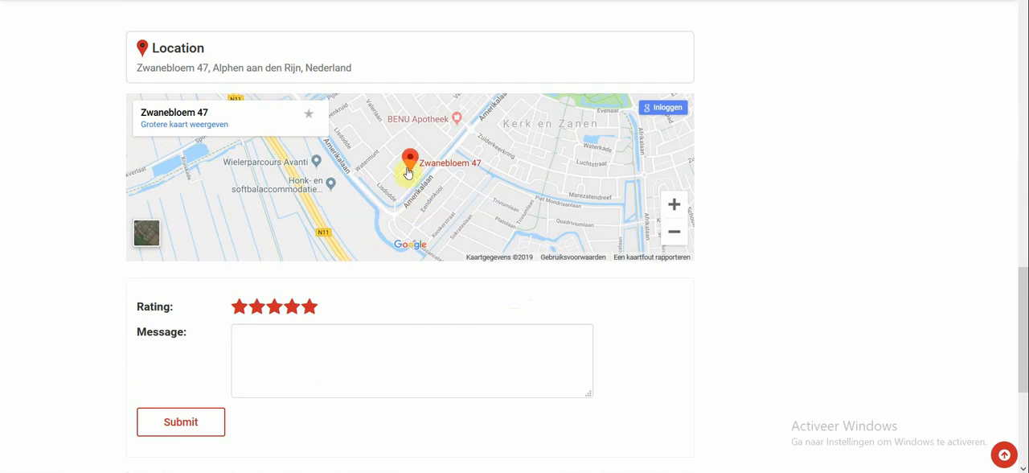
Step: Open the approved Testing coworkingspaces property from the account's own property list for editing
{"action": "scroll", "coordinate": [386, 273], "scroll_direction": "up", "scroll_amount": 2}
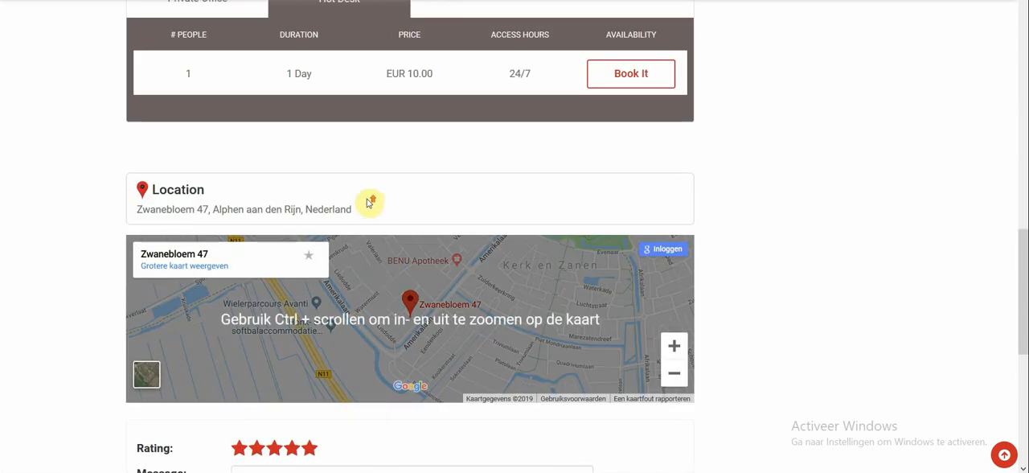
{"action": "scroll", "coordinate": [367, 203], "scroll_direction": "up", "scroll_amount": 10}
{"action": "scroll", "coordinate": [368, 203], "scroll_direction": "up", "scroll_amount": 2}
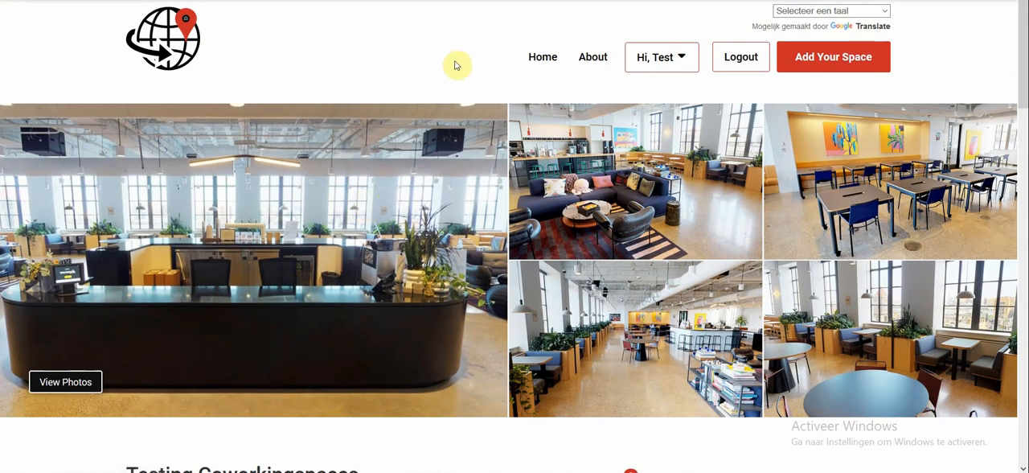
{"action": "left_click", "coordinate": [648, 64]}
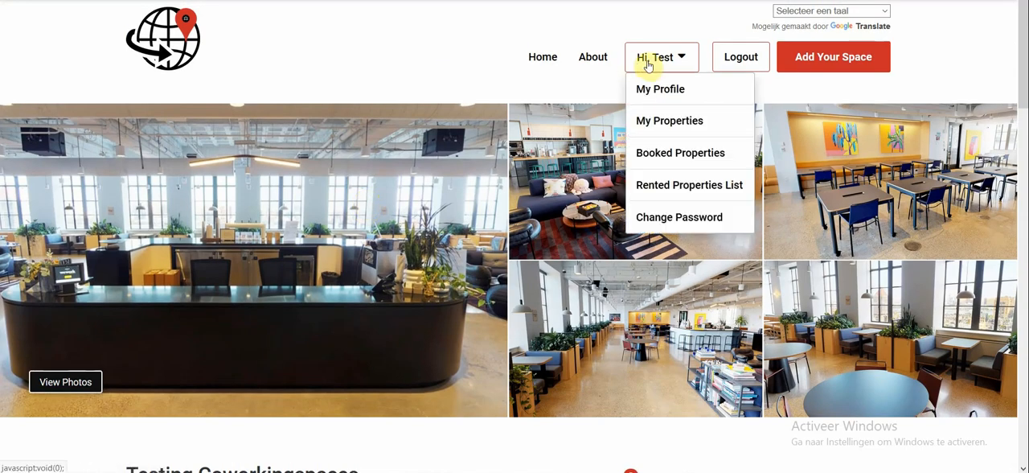
{"action": "left_click", "coordinate": [670, 124]}
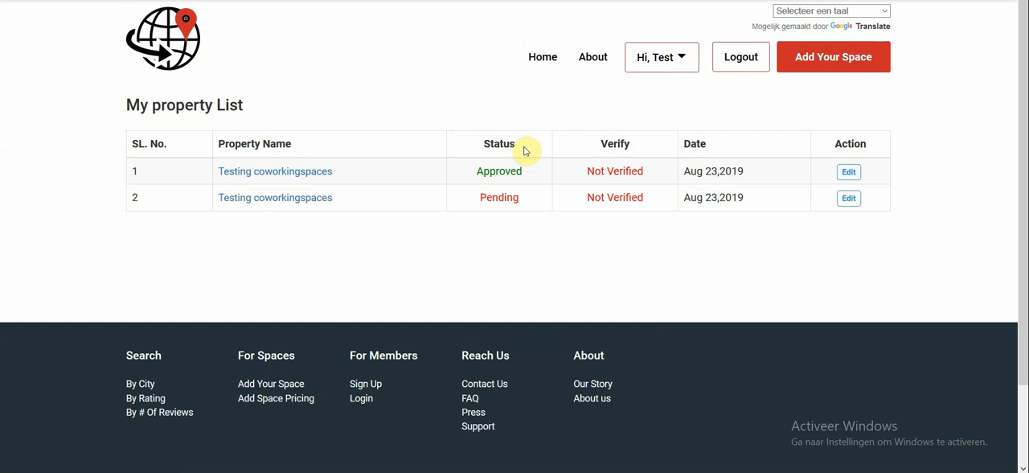
{"action": "left_click", "coordinate": [292, 174]}
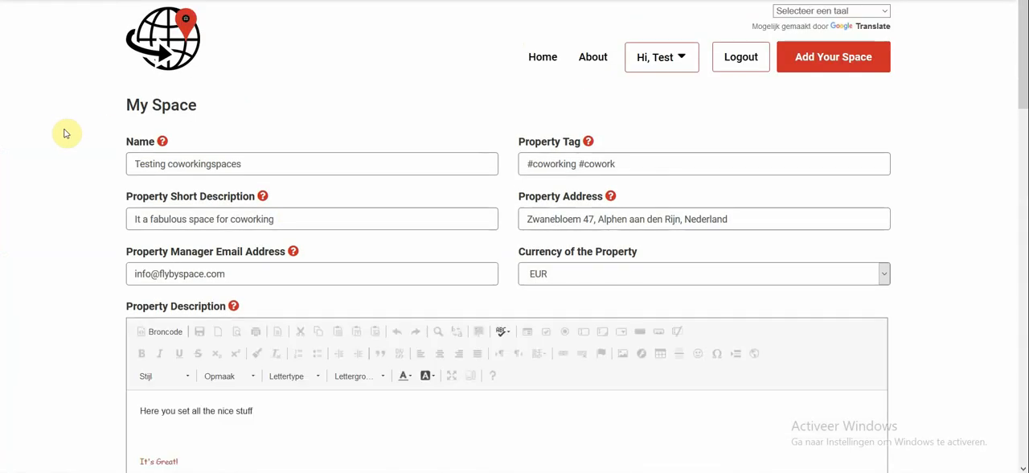
Step: Add the line "We forgot this" below "It's Great!" in the property description
{"action": "scroll", "coordinate": [66, 132], "scroll_direction": "down", "scroll_amount": 5}
{"action": "left_click", "coordinate": [201, 109]}
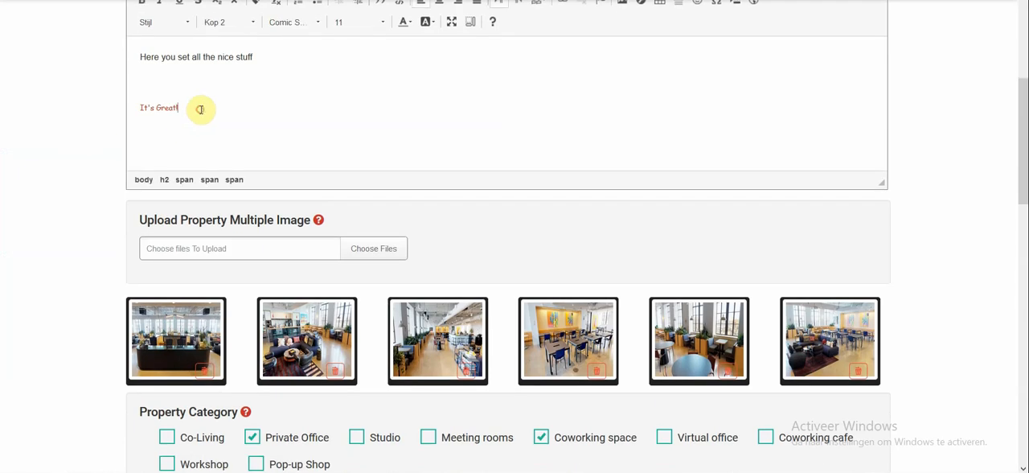
{"action": "key", "text": "Return"}
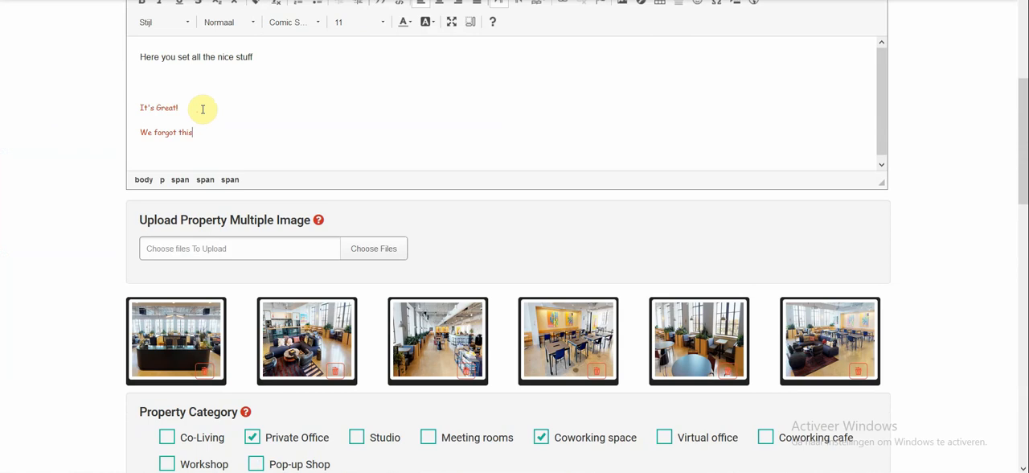
Step: Change the text colour of the "We forgot this" line to blue
{"action": "left_click_drag", "start_coordinate": [203, 132], "coordinate": [115, 133]}
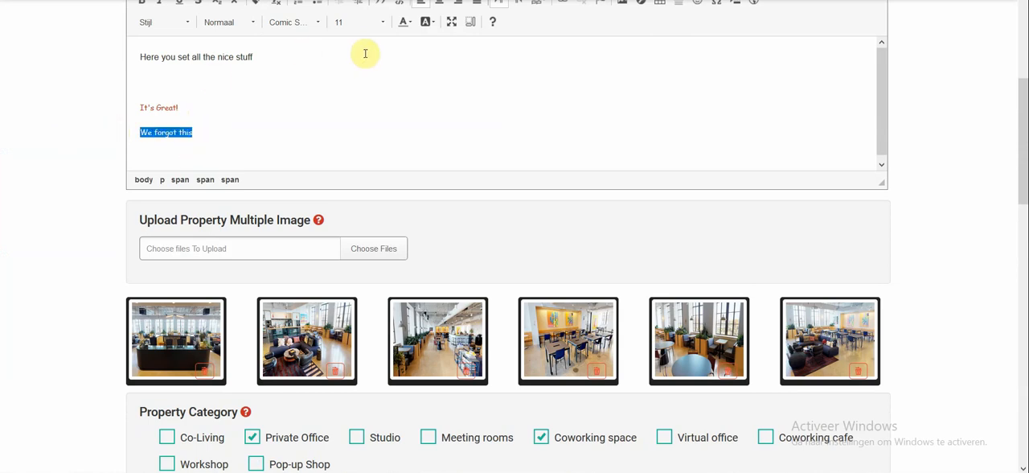
{"action": "left_click", "coordinate": [403, 22]}
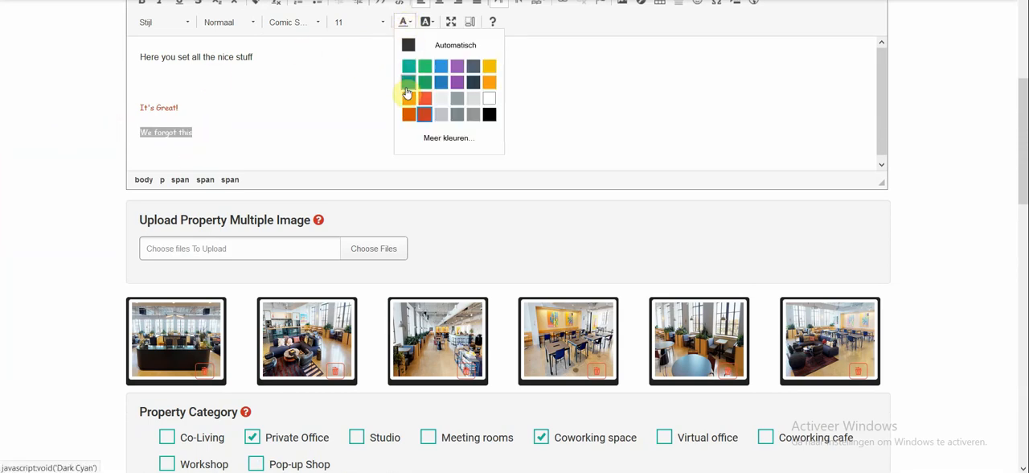
{"action": "left_click", "coordinate": [338, 124]}
{"action": "left_click_drag", "start_coordinate": [249, 131], "coordinate": [111, 134]}
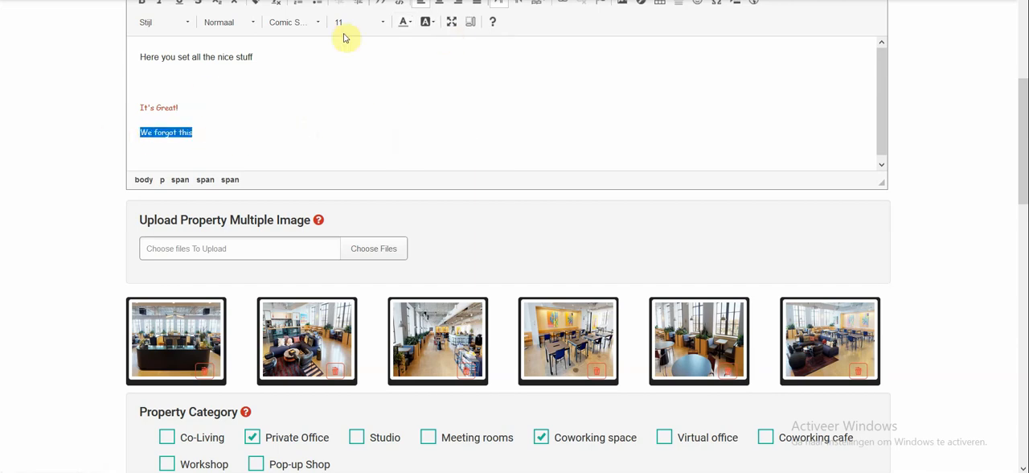
Step: Set the font size of the "We forgot this" line in the description to 72
{"action": "scroll", "coordinate": [225, 70], "scroll_direction": "up", "scroll_amount": 1}
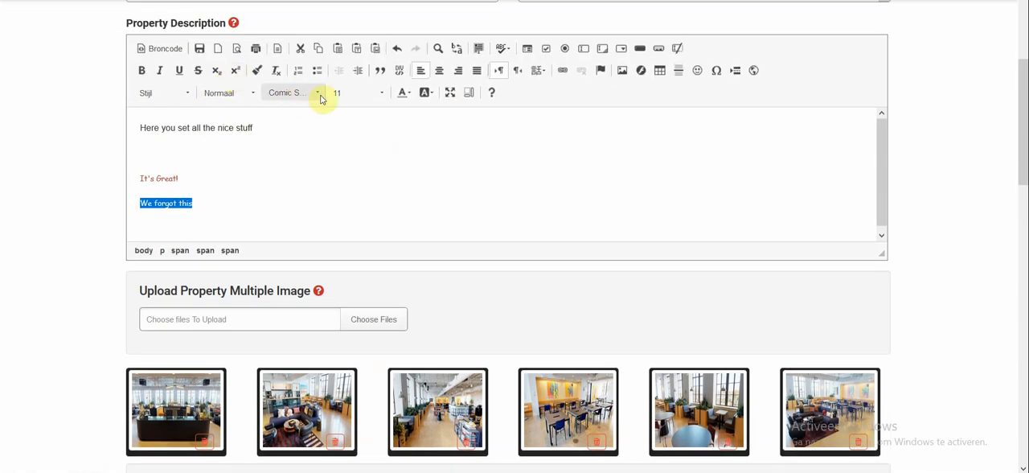
{"action": "left_click", "coordinate": [360, 95]}
{"action": "left_click_drag", "start_coordinate": [411, 126], "coordinate": [413, 212]}
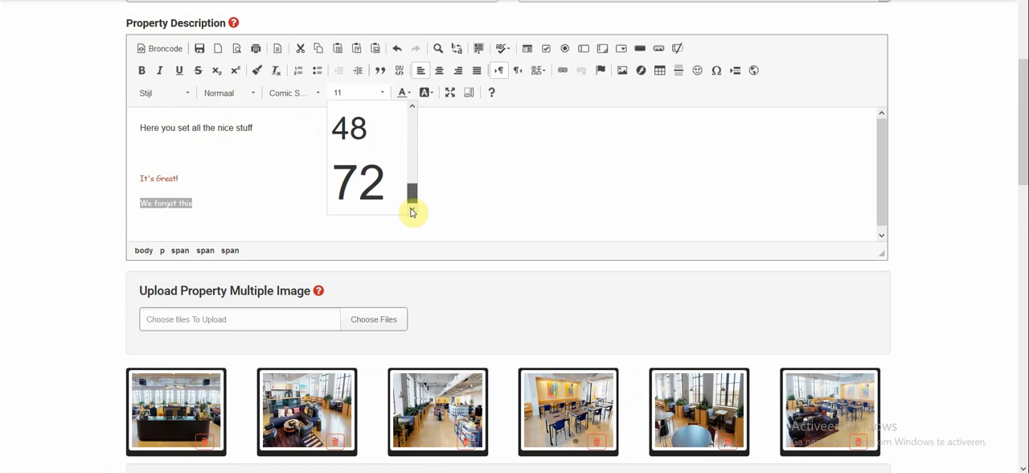
{"action": "left_click", "coordinate": [366, 183]}
{"action": "left_click", "coordinate": [518, 184]}
Step: Add a third membership fee row and set its category to Meeting Space
{"action": "scroll", "coordinate": [527, 183], "scroll_direction": "down", "scroll_amount": 1}
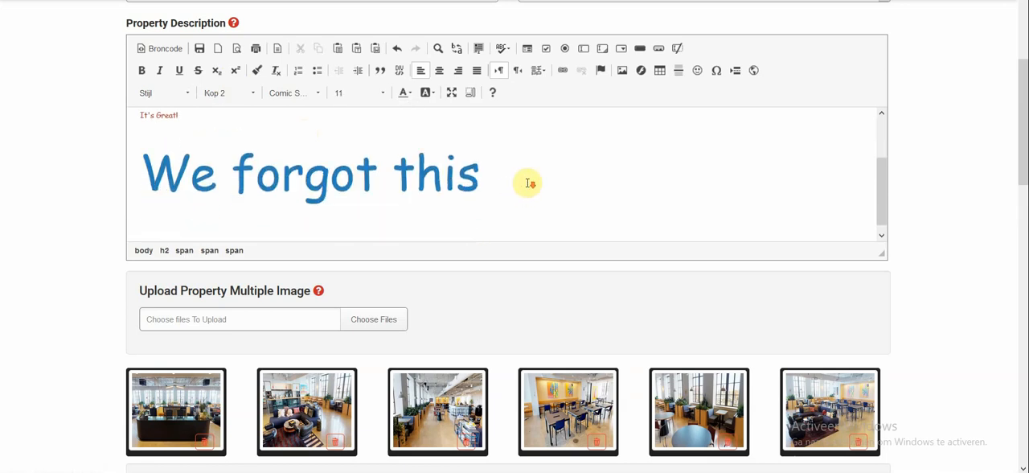
{"action": "scroll", "coordinate": [69, 161], "scroll_direction": "down", "scroll_amount": 5}
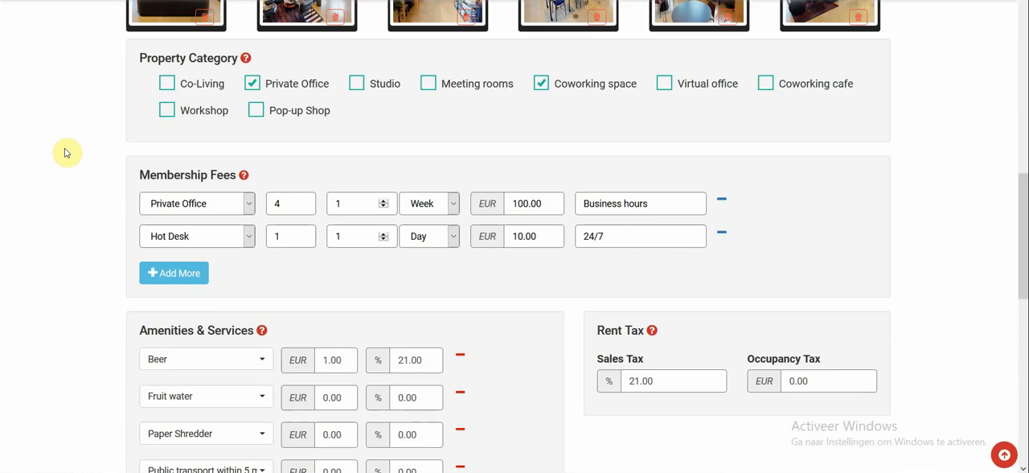
{"action": "scroll", "coordinate": [67, 153], "scroll_direction": "down", "scroll_amount": 1}
{"action": "scroll", "coordinate": [133, 115], "scroll_direction": "up", "scroll_amount": 2}
{"action": "scroll", "coordinate": [311, 101], "scroll_direction": "down", "scroll_amount": 2}
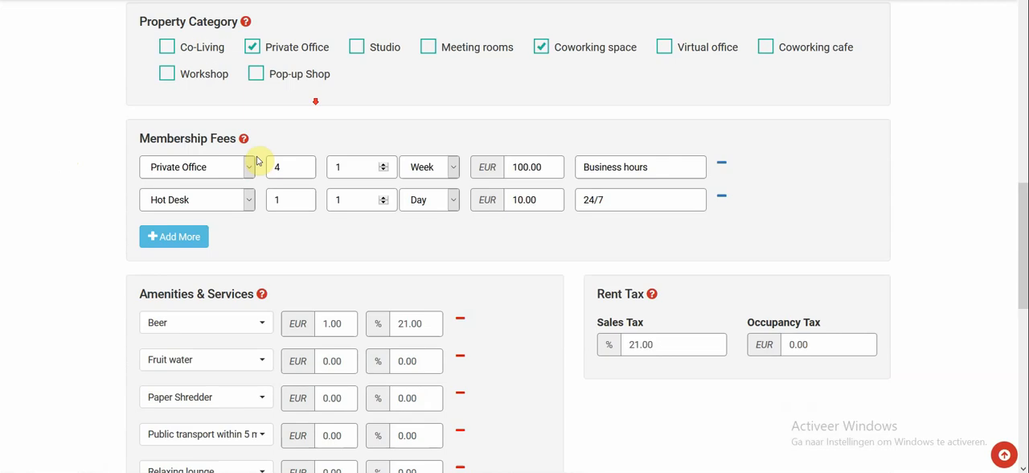
{"action": "left_click", "coordinate": [164, 203]}
{"action": "left_click", "coordinate": [209, 198]}
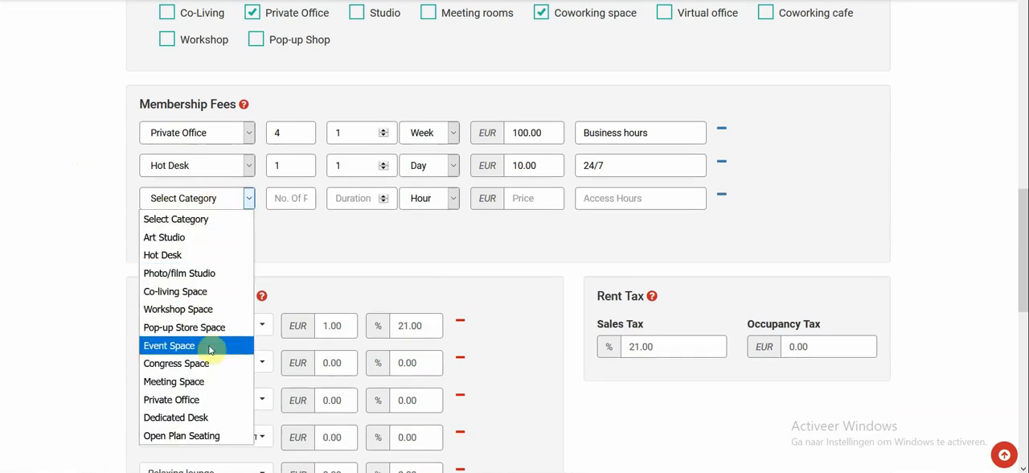
{"action": "left_click", "coordinate": [207, 381]}
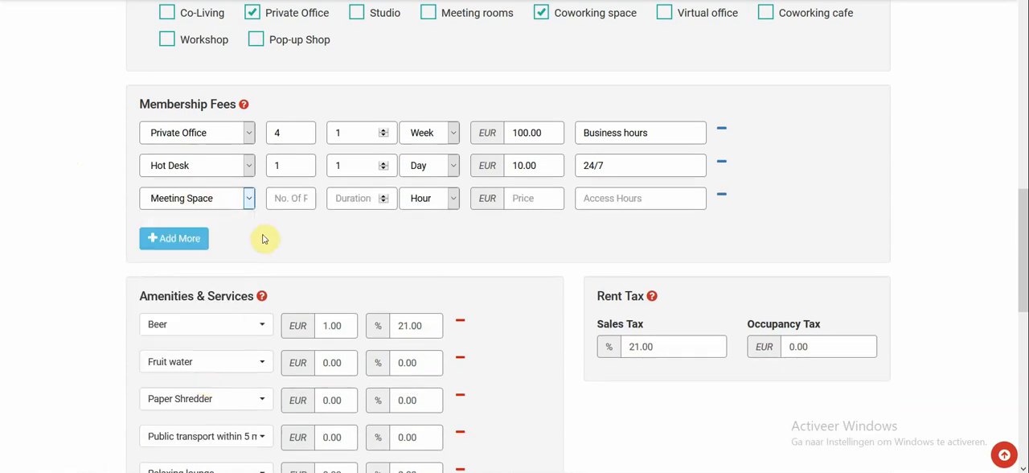
Step: Set the Meeting Space fee to 10 people, a duration of 1 hour and a price of EUR 5
{"action": "left_click", "coordinate": [288, 194]}
{"action": "type", "text": "1"}
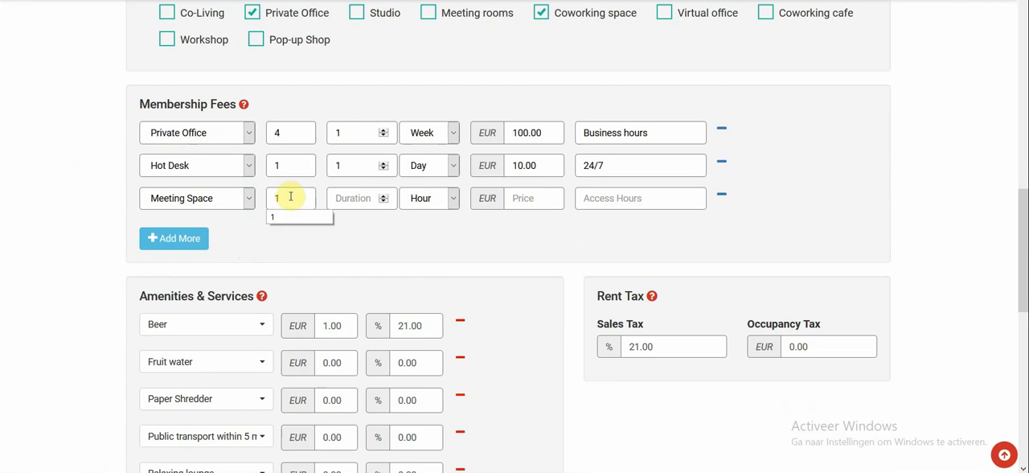
{"action": "type", "text": "0"}
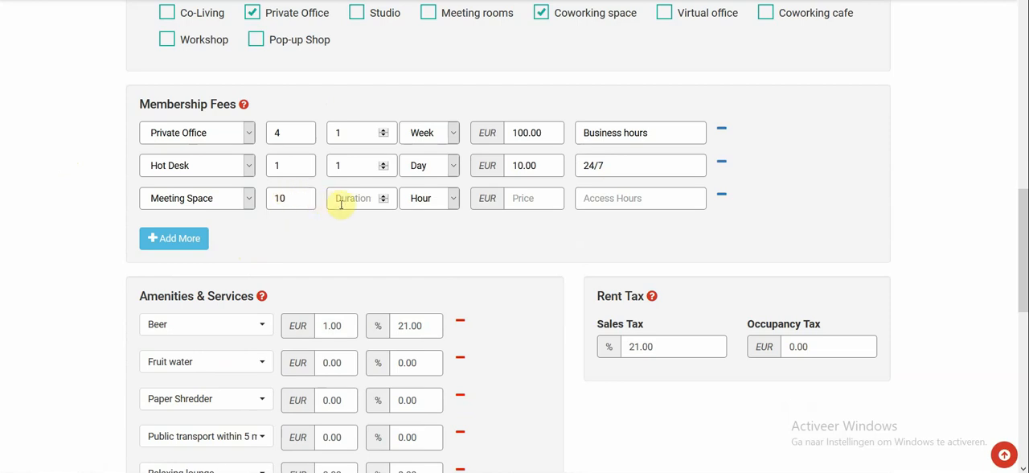
{"action": "left_click", "coordinate": [385, 196]}
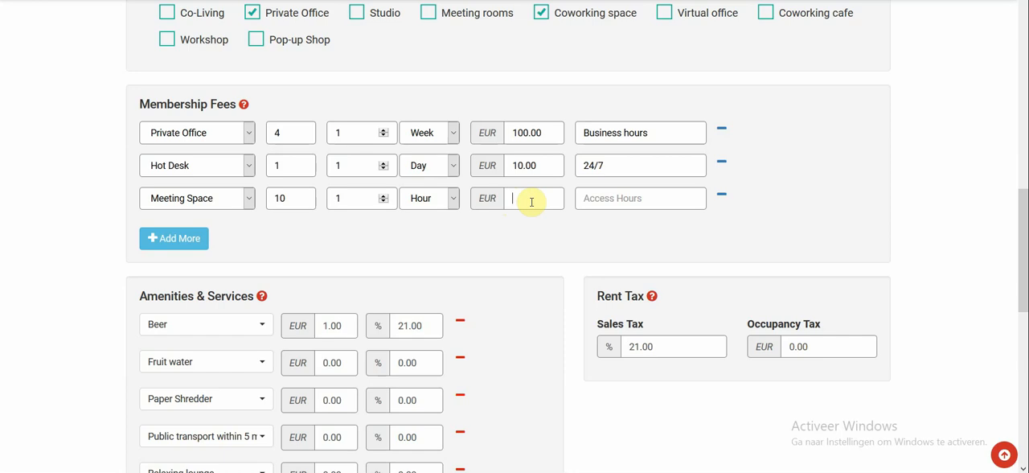
Step: Copy the Private Office access hours, "Business hours", into the Meeting Space row
{"action": "left_click_drag", "start_coordinate": [652, 131], "coordinate": [543, 142]}
{"action": "key", "text": "ctrl+c"}
{"action": "left_click", "coordinate": [599, 199]}
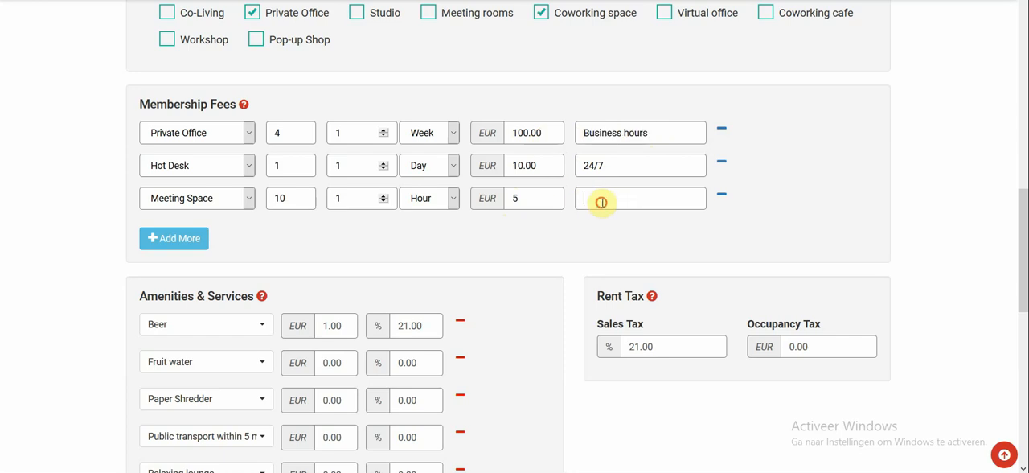
{"action": "key", "text": "ctrl+v"}
{"action": "left_click", "coordinate": [511, 240]}
Step: Add another entry to Amenities & Services and choose Tea for it
{"action": "scroll", "coordinate": [508, 241], "scroll_direction": "down", "scroll_amount": 3}
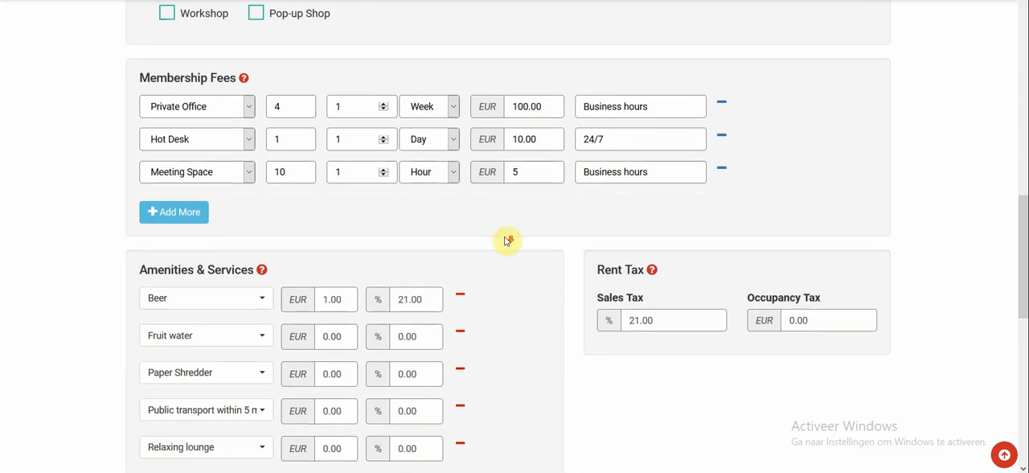
{"action": "scroll", "coordinate": [271, 268], "scroll_direction": "down", "scroll_amount": 1}
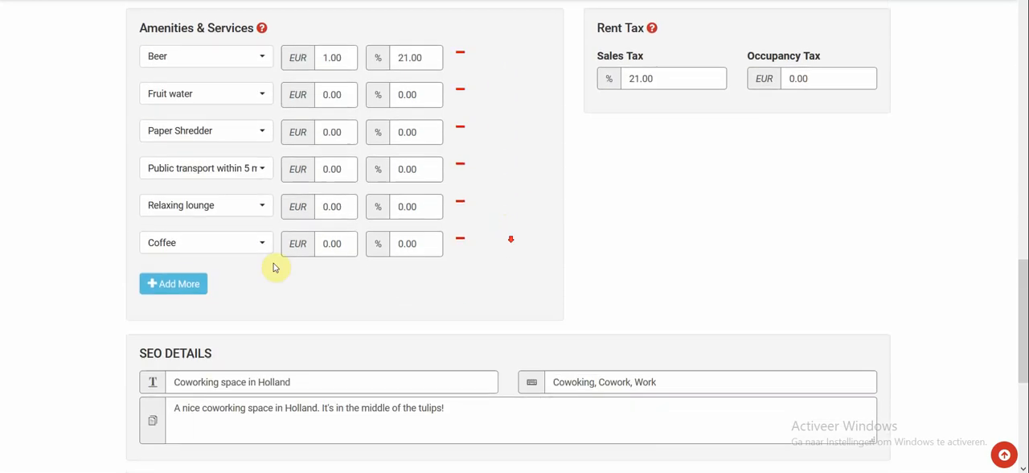
{"action": "left_click", "coordinate": [193, 271]}
{"action": "left_click", "coordinate": [197, 274]}
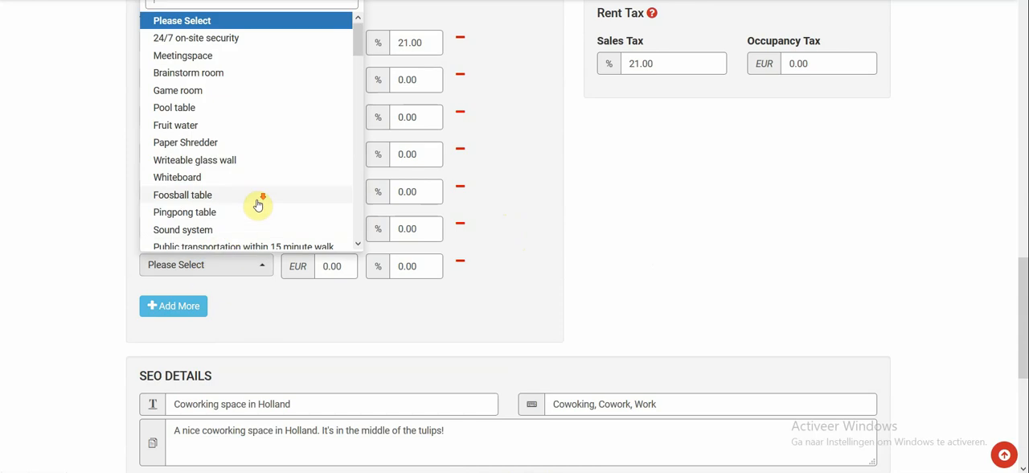
{"action": "scroll", "coordinate": [258, 204], "scroll_direction": "down", "scroll_amount": 6}
{"action": "scroll", "coordinate": [258, 204], "scroll_direction": "down", "scroll_amount": 2}
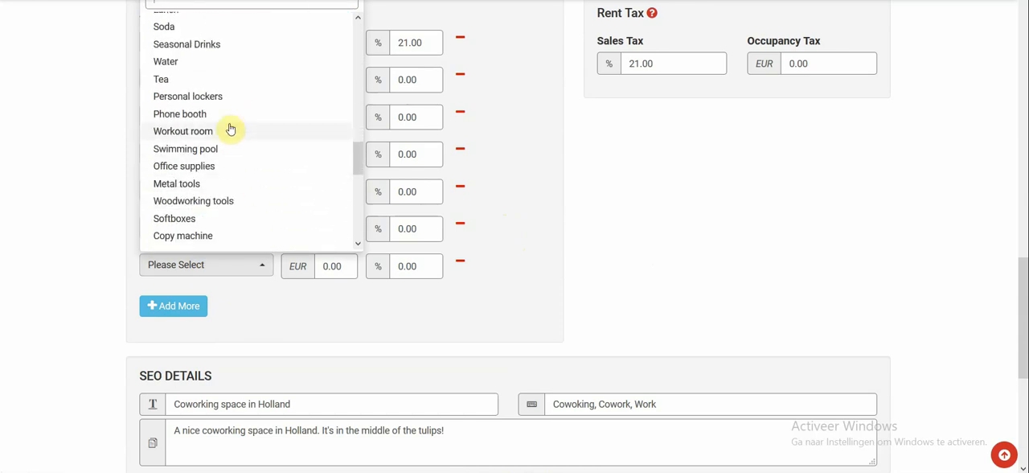
{"action": "left_click", "coordinate": [203, 82]}
Step: Submit the edited property and open its updated Testing coworkingspaces listing page
{"action": "scroll", "coordinate": [100, 262], "scroll_direction": "down", "scroll_amount": 2}
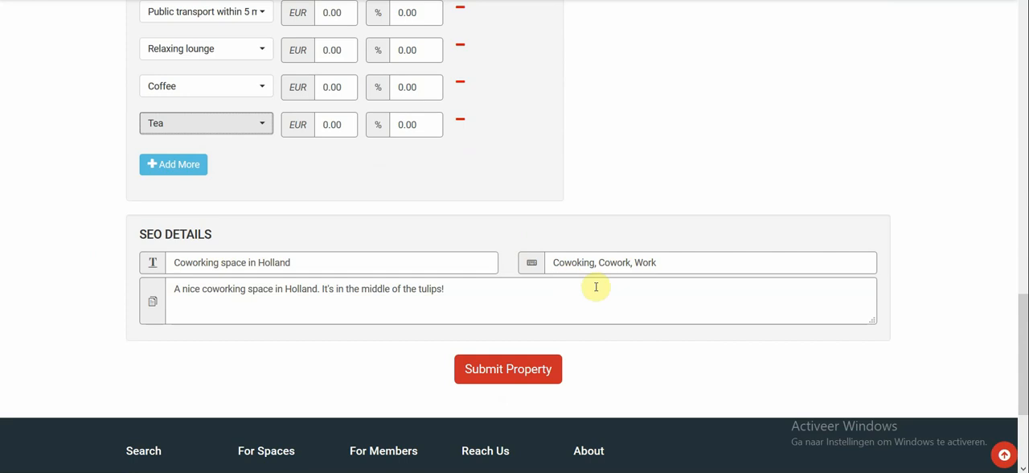
{"action": "scroll", "coordinate": [666, 232], "scroll_direction": "up", "scroll_amount": 4}
{"action": "scroll", "coordinate": [719, 247], "scroll_direction": "down", "scroll_amount": 5}
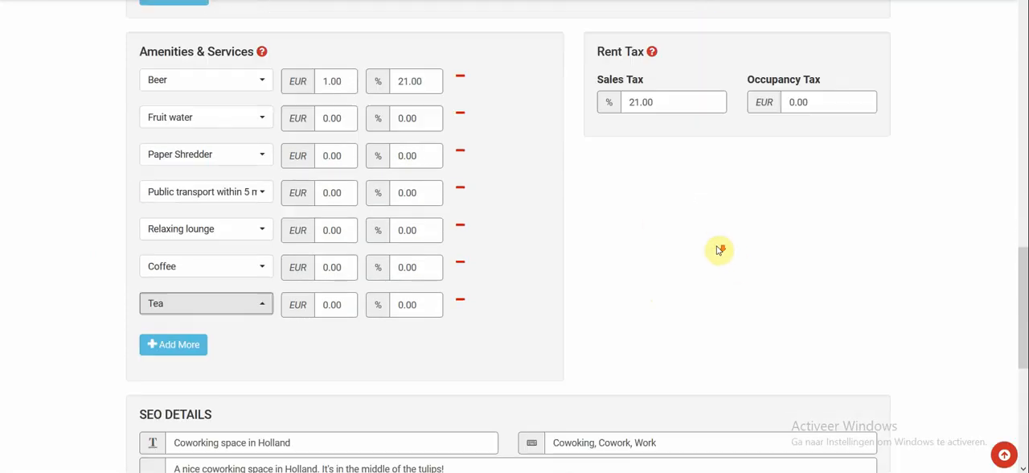
{"action": "left_click", "coordinate": [537, 309]}
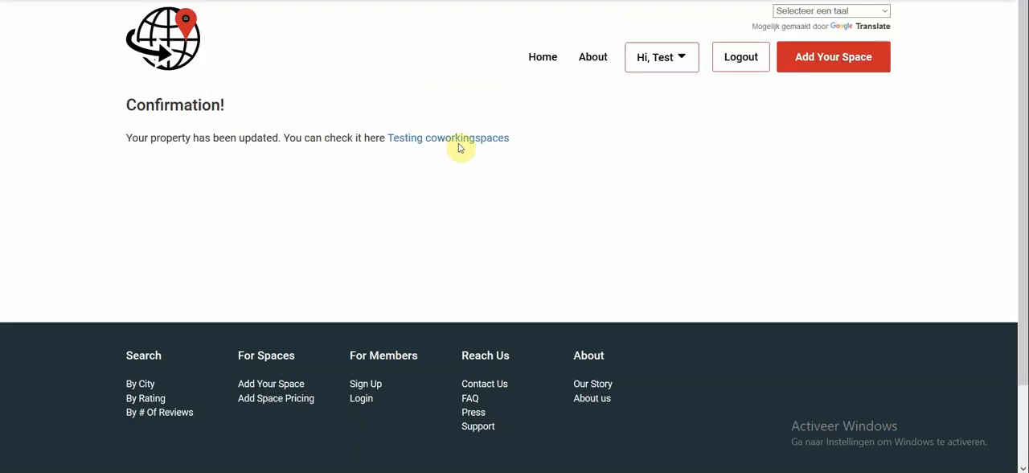
{"action": "left_click", "coordinate": [458, 146]}
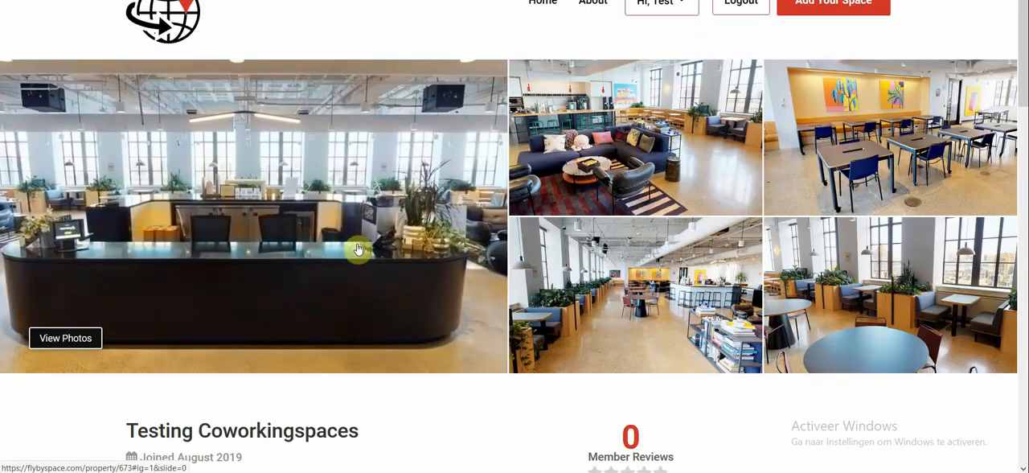
Step: Check the updated listing's description, its amenities including Tea, the Meeting Space fees and the location section
{"action": "scroll", "coordinate": [358, 248], "scroll_direction": "down", "scroll_amount": 3}
{"action": "scroll", "coordinate": [360, 245], "scroll_direction": "down", "scroll_amount": 1}
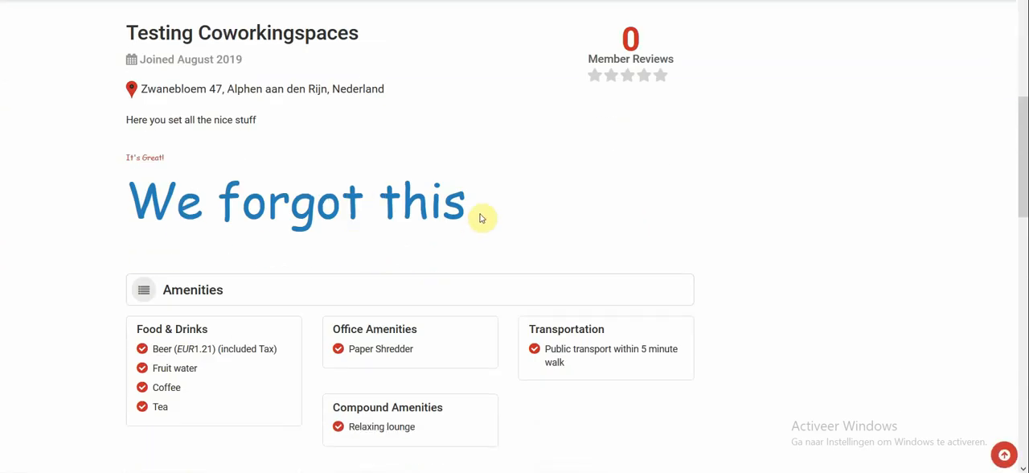
{"action": "scroll", "coordinate": [126, 234], "scroll_direction": "down", "scroll_amount": 1}
{"action": "scroll", "coordinate": [126, 236], "scroll_direction": "down", "scroll_amount": 2}
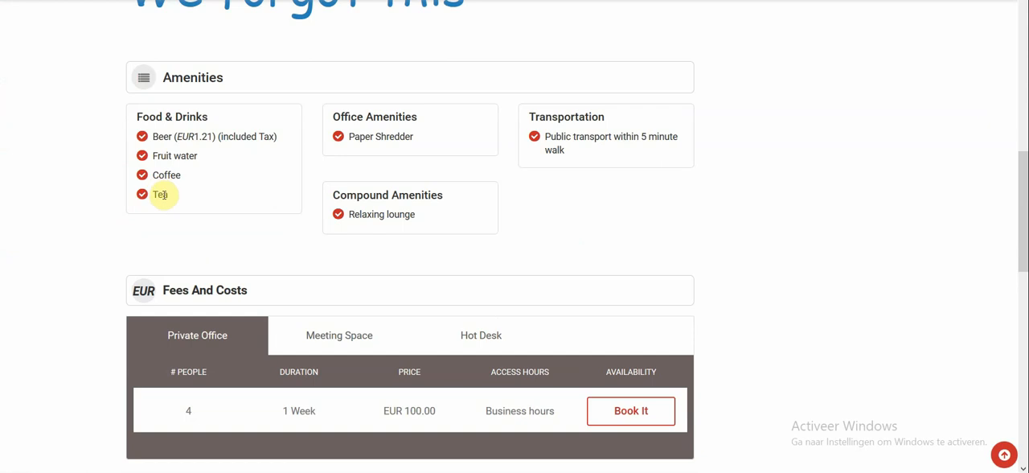
{"action": "scroll", "coordinate": [162, 195], "scroll_direction": "down", "scroll_amount": 2}
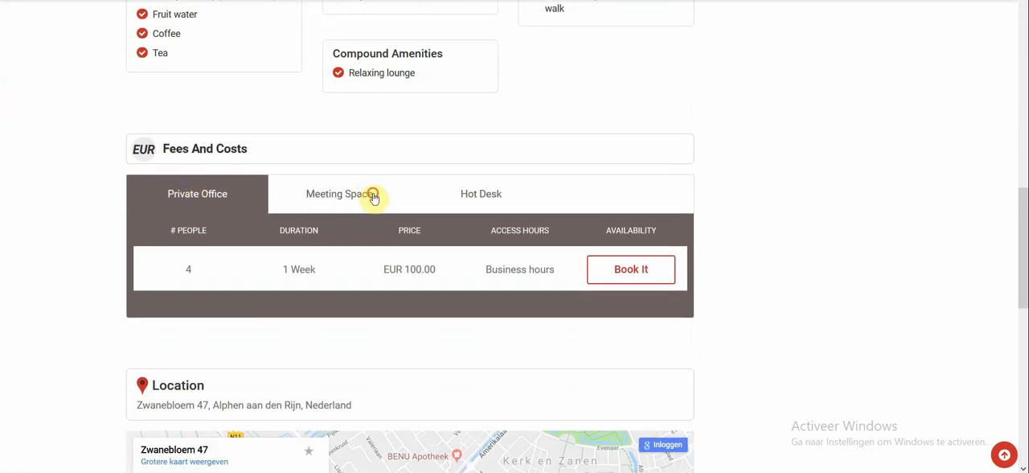
{"action": "left_click", "coordinate": [373, 196]}
{"action": "scroll", "coordinate": [266, 275], "scroll_direction": "down", "scroll_amount": 1}
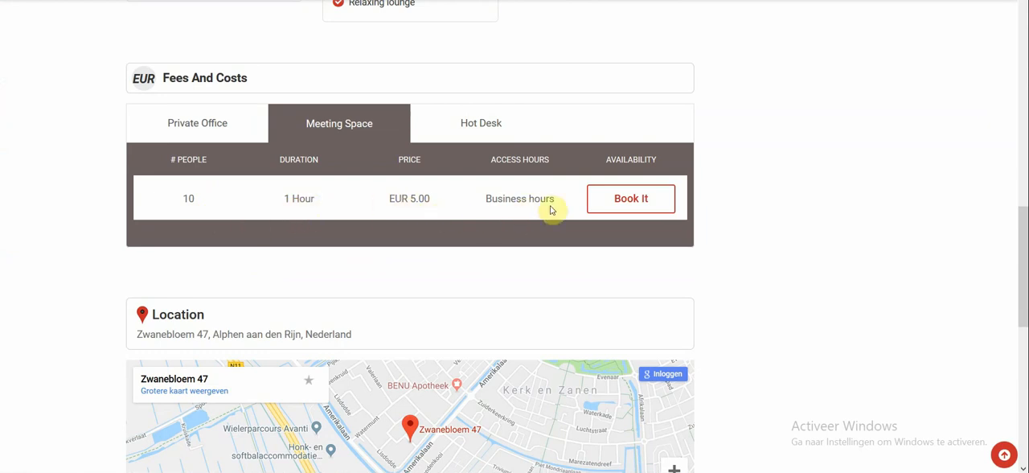
{"action": "scroll", "coordinate": [591, 232], "scroll_direction": "down", "scroll_amount": 5}
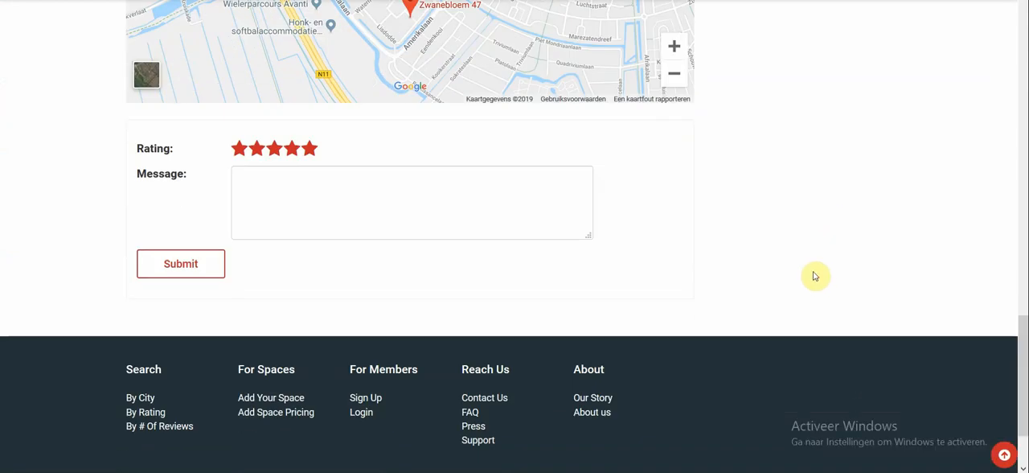